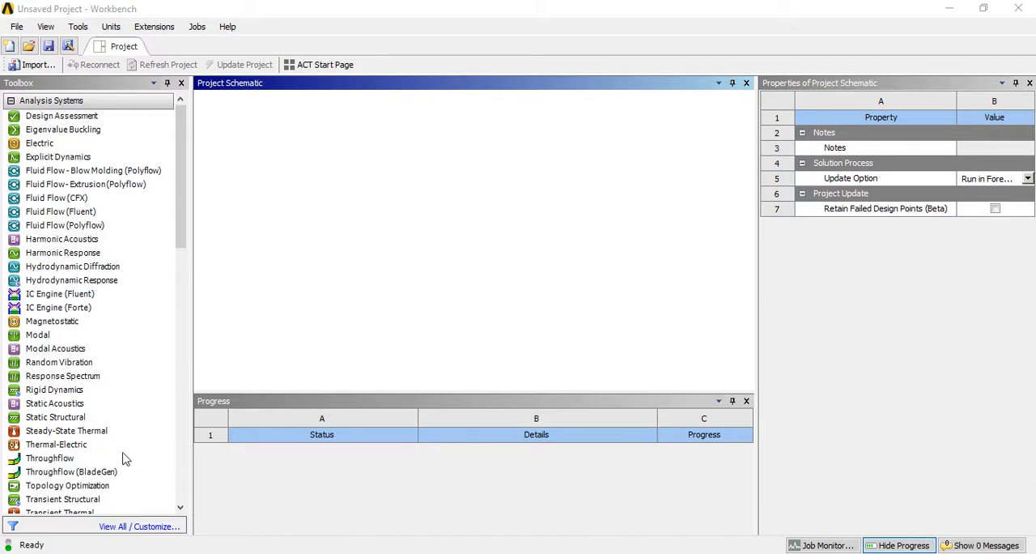
# - Add a Static Structural analysis system to the project schematic and open its Geometry in DesignModeler
pyautogui.moveTo(182, 241); pyautogui.dragTo(179, 272)
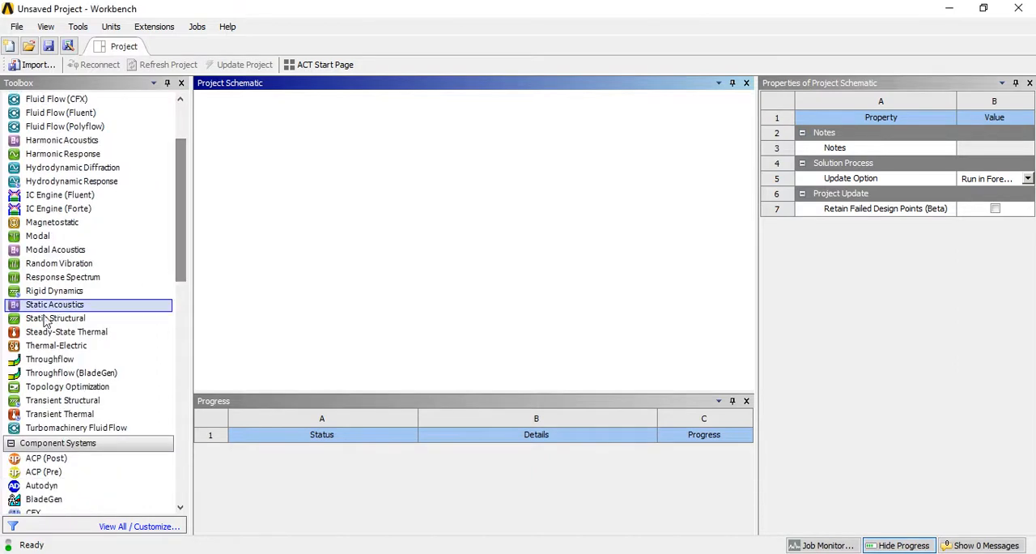
pyautogui.moveTo(69, 318); pyautogui.dragTo(270, 187)
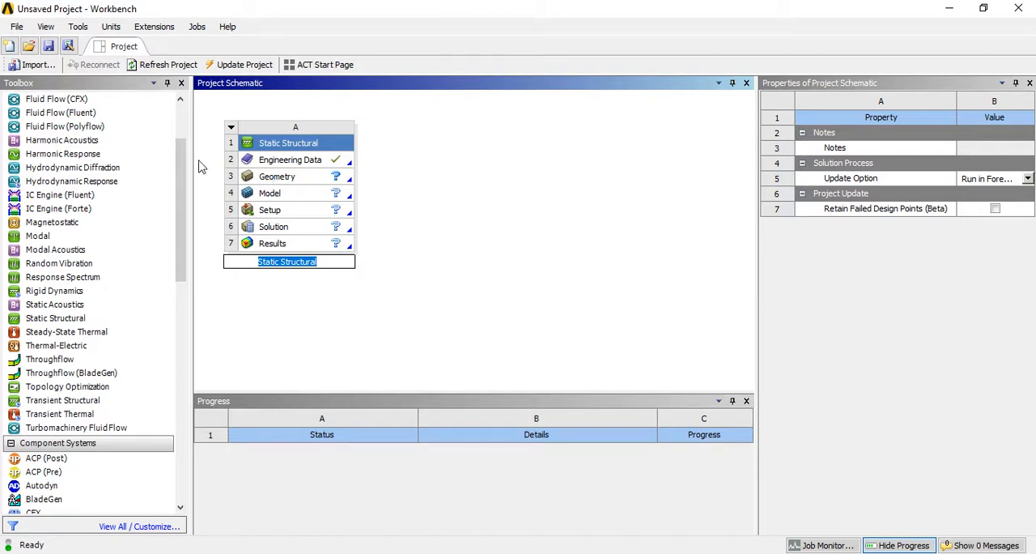
pyautogui.click(287, 183)
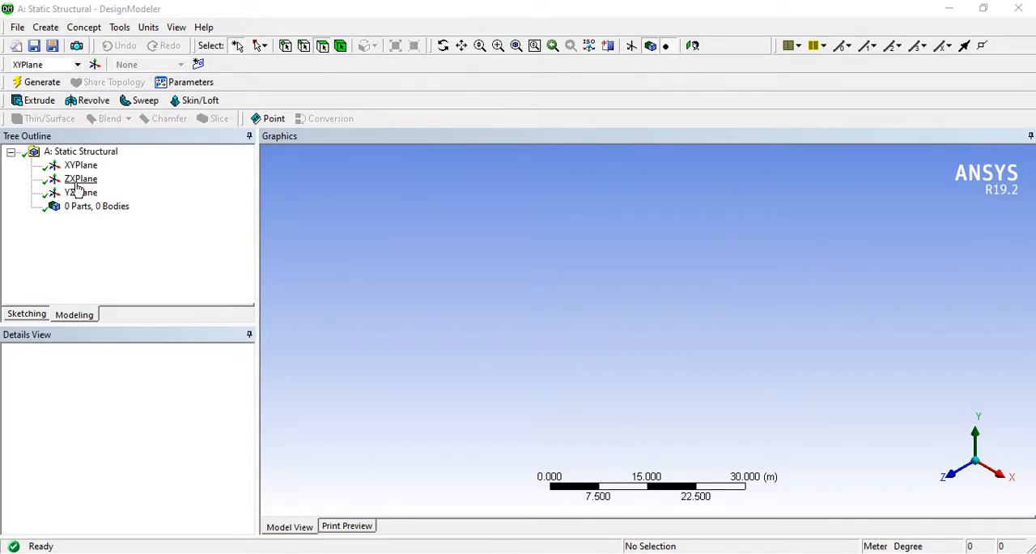
pyautogui.click(47, 26)
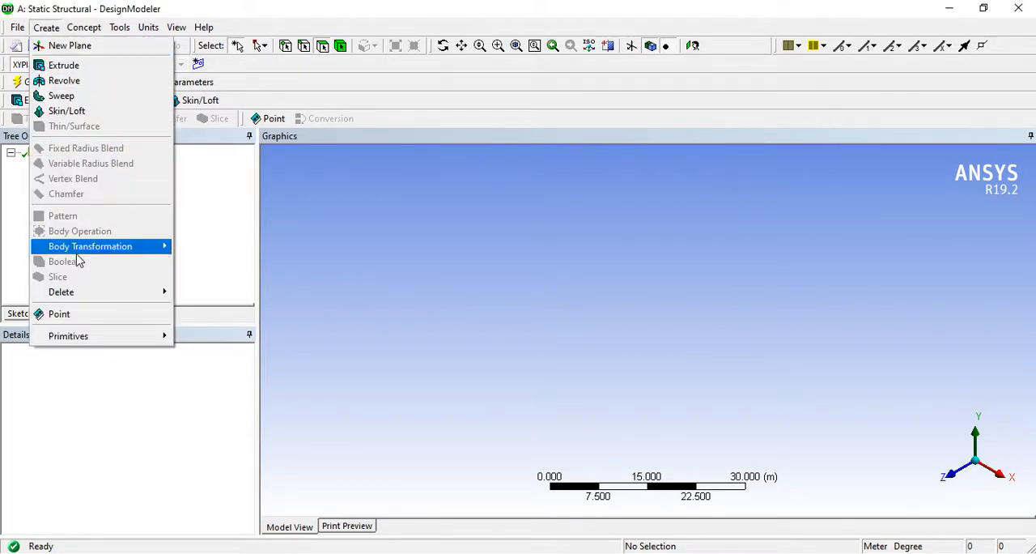
pyautogui.moveTo(101, 337)
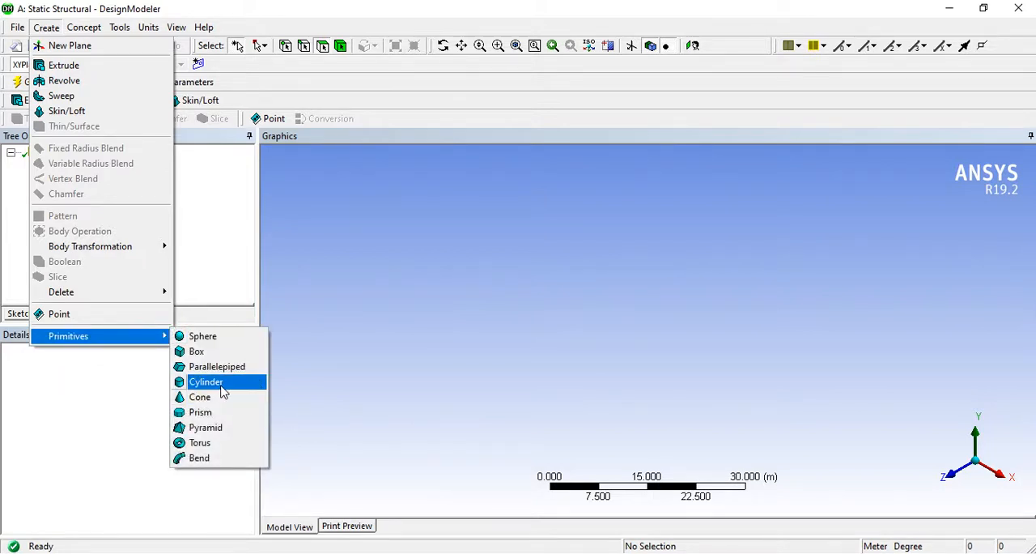
pyautogui.click(238, 272)
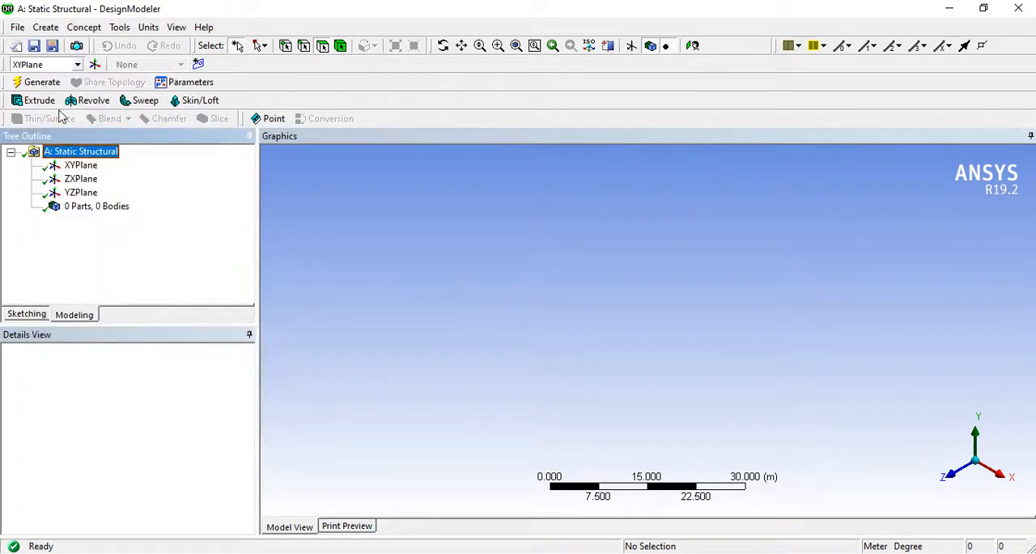
pyautogui.click(47, 27)
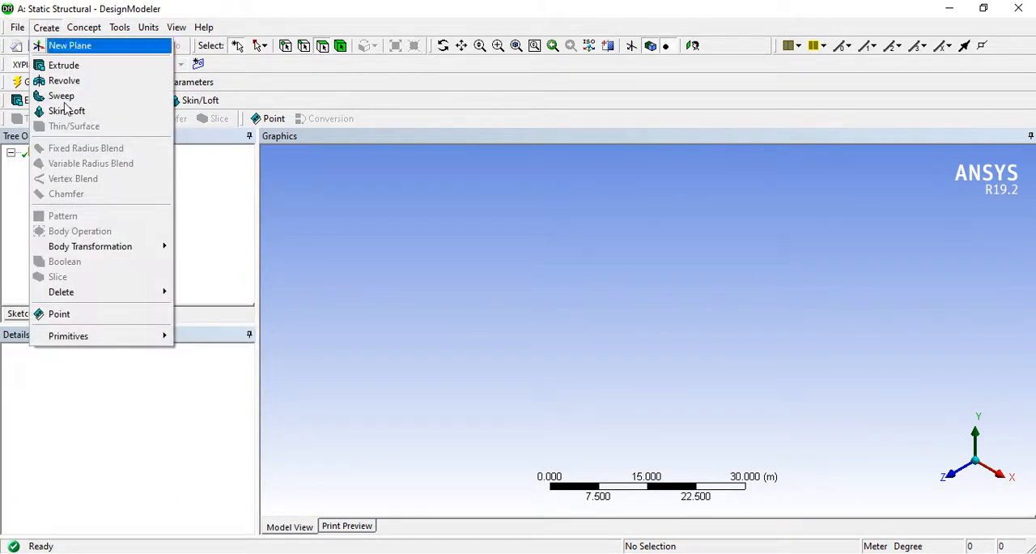
pyautogui.click(365, 237)
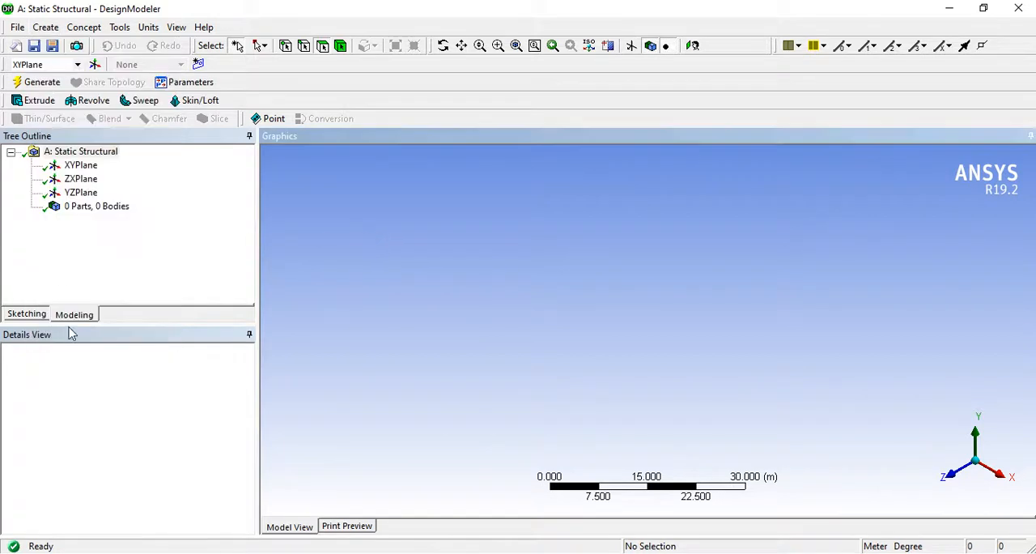
# - Sketch a circle about 11.4 m in diameter on the XY plane, centred on the origin
pyautogui.click(34, 316)
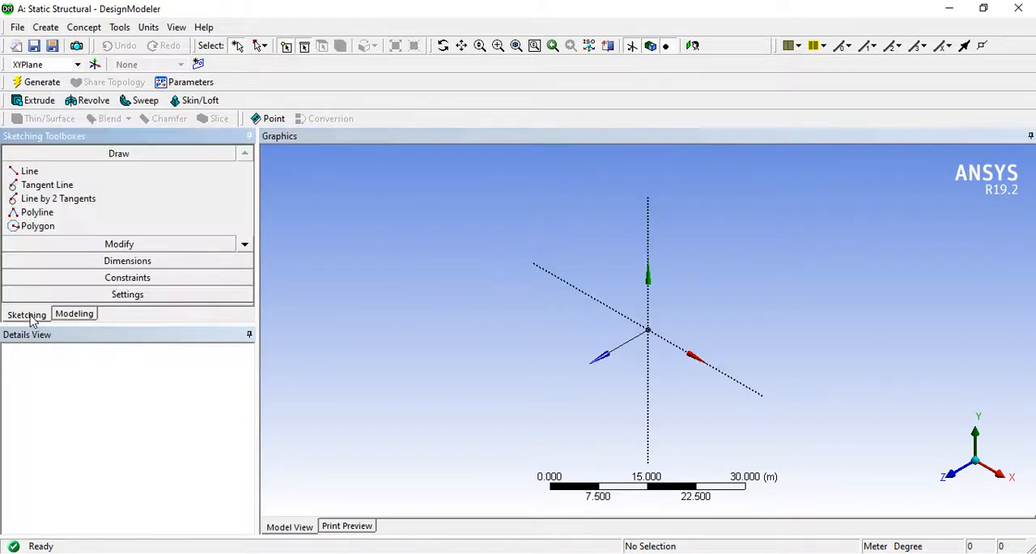
pyautogui.click(244, 247)
pyautogui.click(244, 247)
pyautogui.click(245, 247)
pyautogui.click(244, 247)
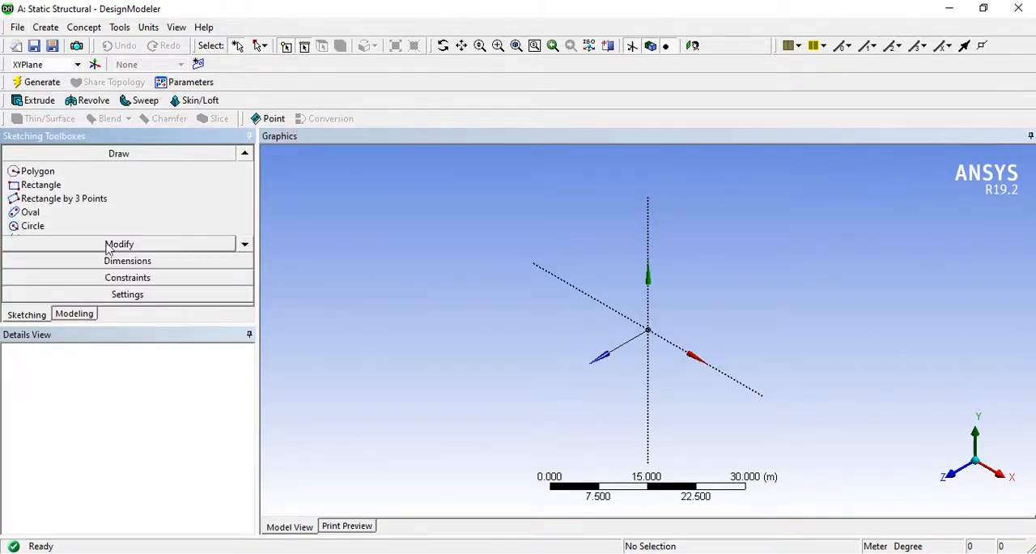
pyautogui.click(45, 228)
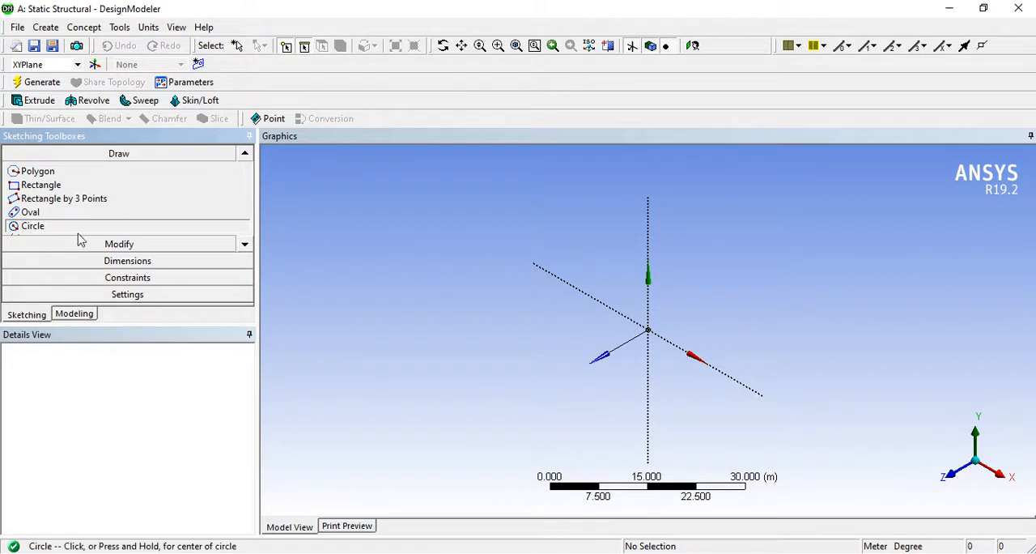
pyautogui.click(649, 329)
pyautogui.click(676, 349)
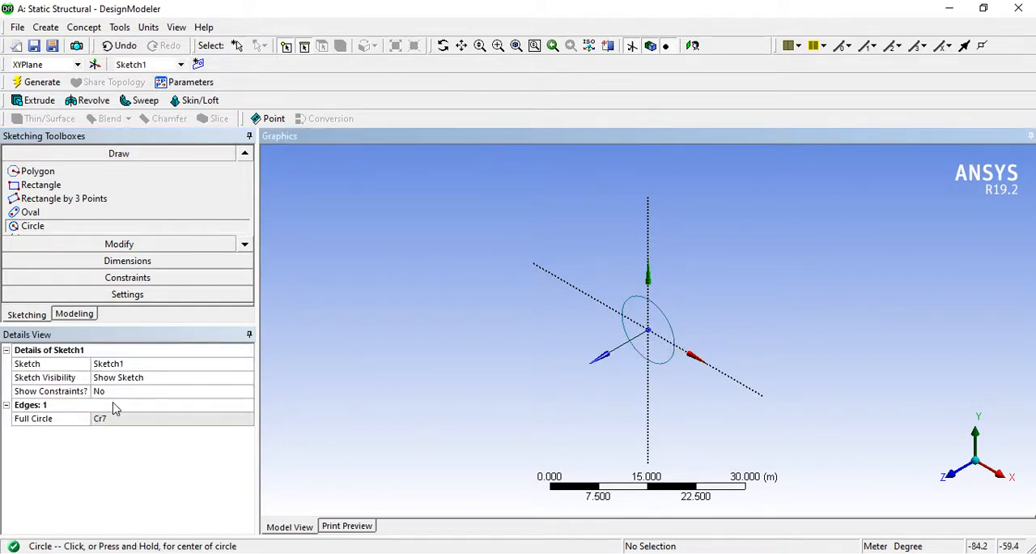
# - Switch the model's length units to millimetres and view the sketch plane face-on
pyautogui.click(149, 28)
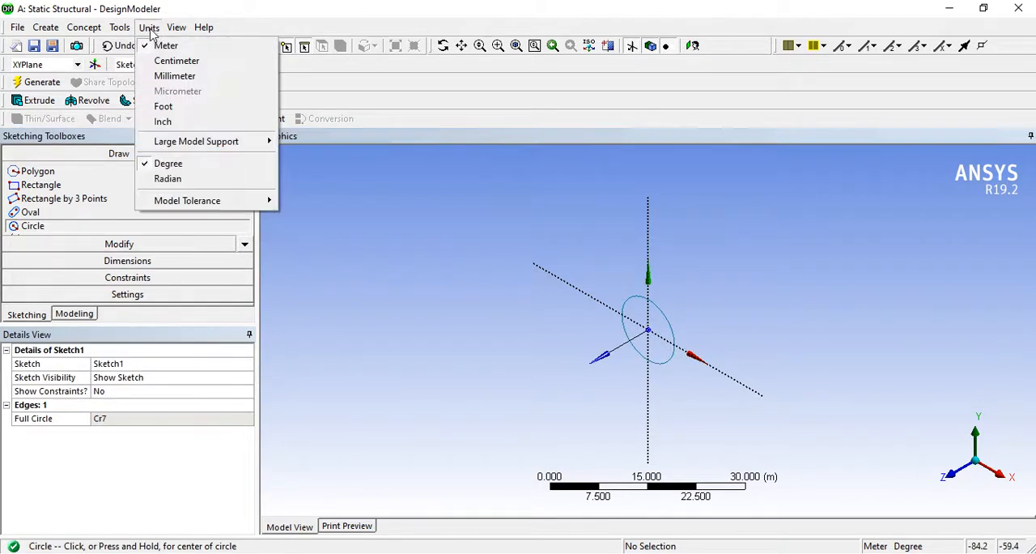
pyautogui.click(175, 75)
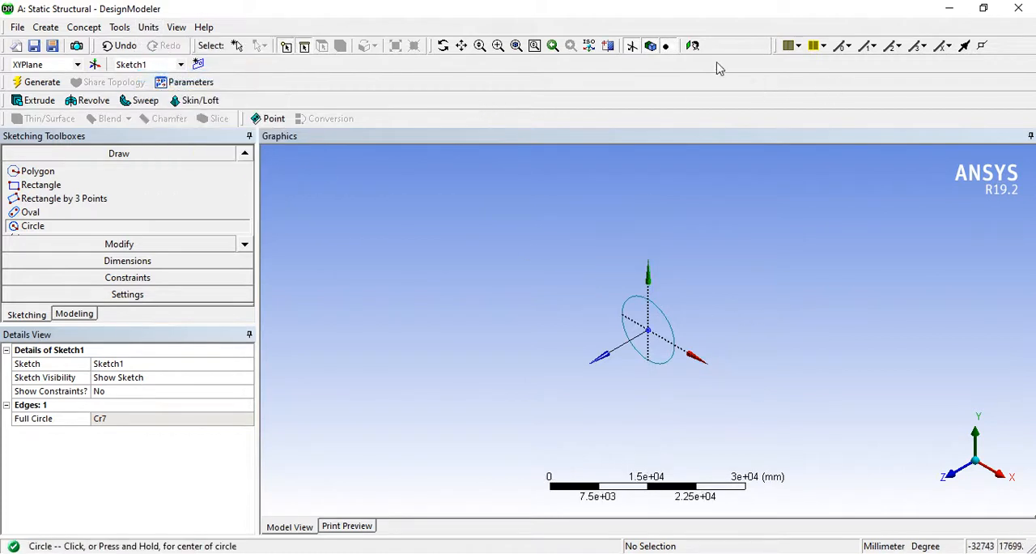
pyautogui.click(692, 45)
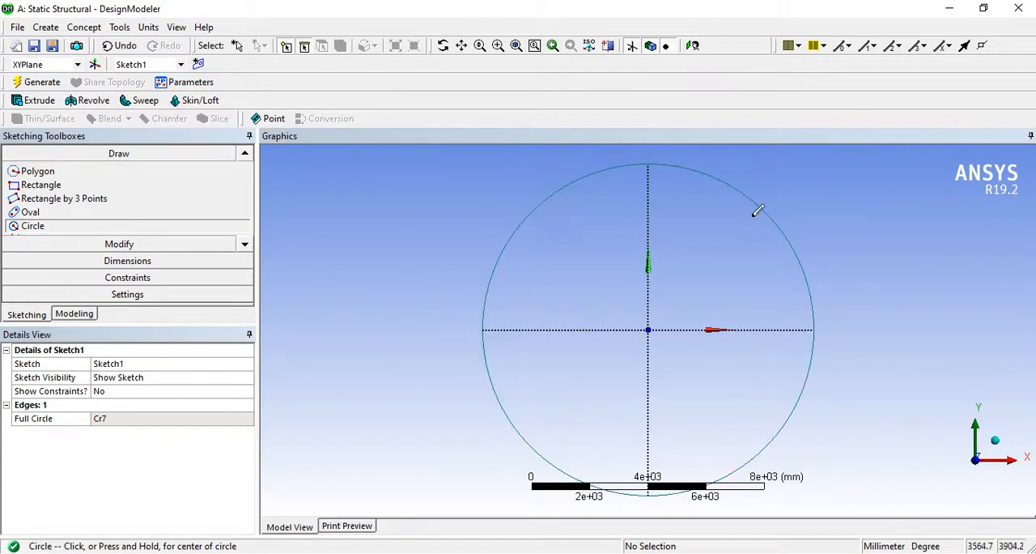
pyautogui.click(179, 263)
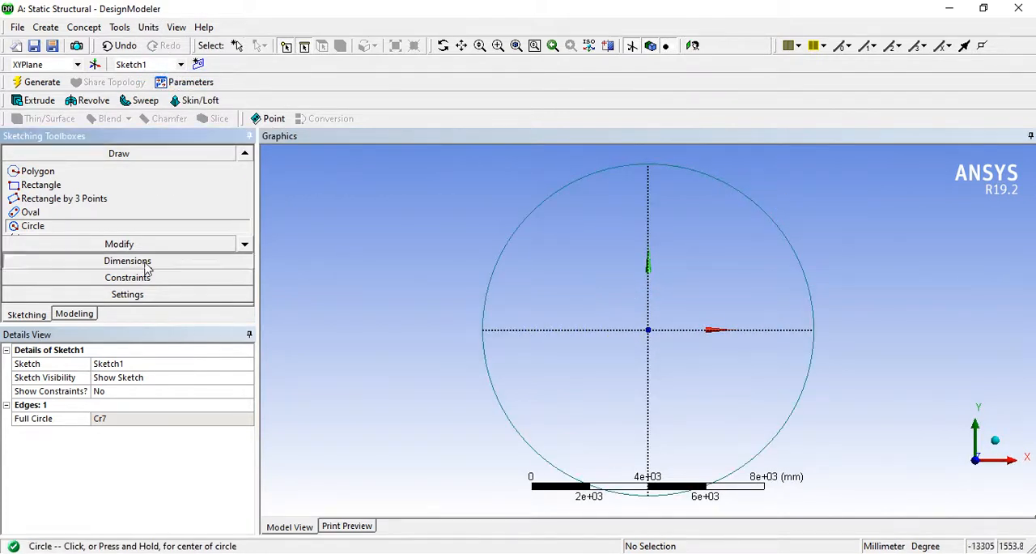
pyautogui.click(804, 265)
pyautogui.click(878, 247)
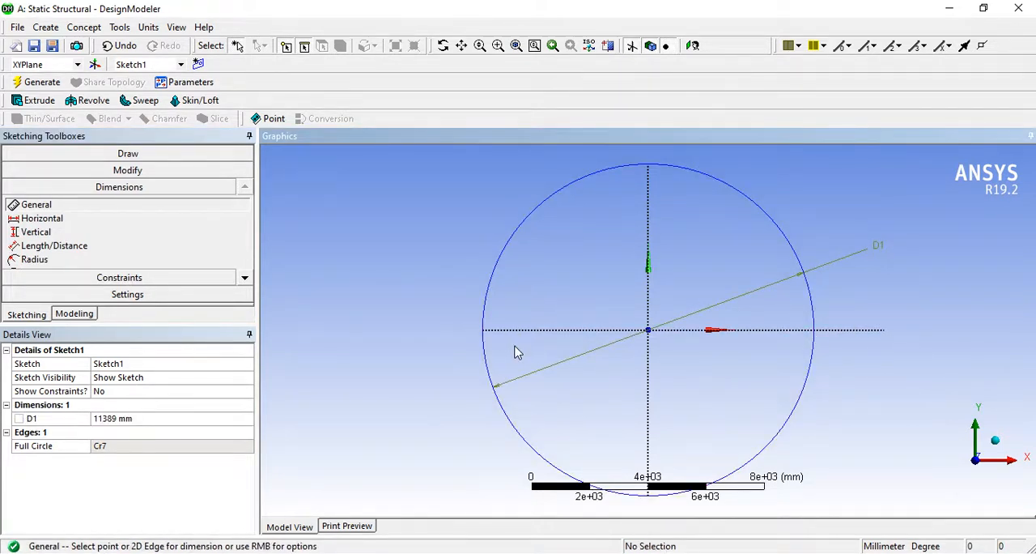
pyautogui.hotkey('ctrl', 'z')
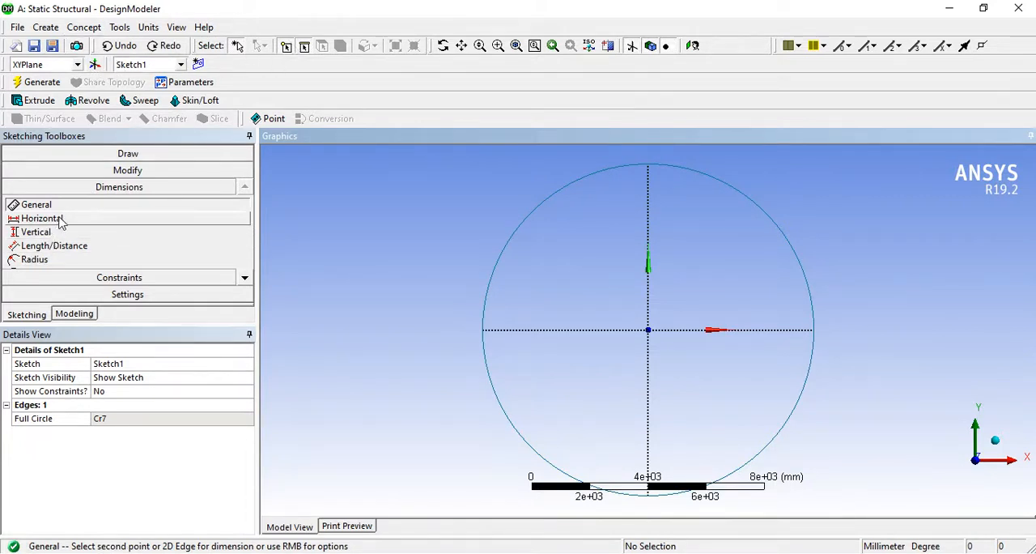
# - Dimension the circle's diameter with the General dimension and set it to 100 mm
pyautogui.click(801, 261)
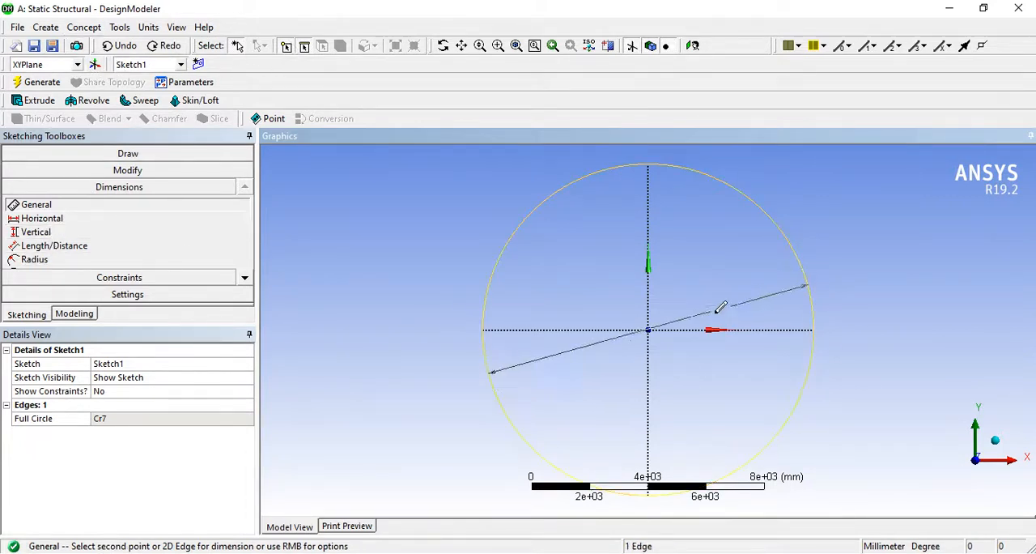
pyautogui.click(665, 325)
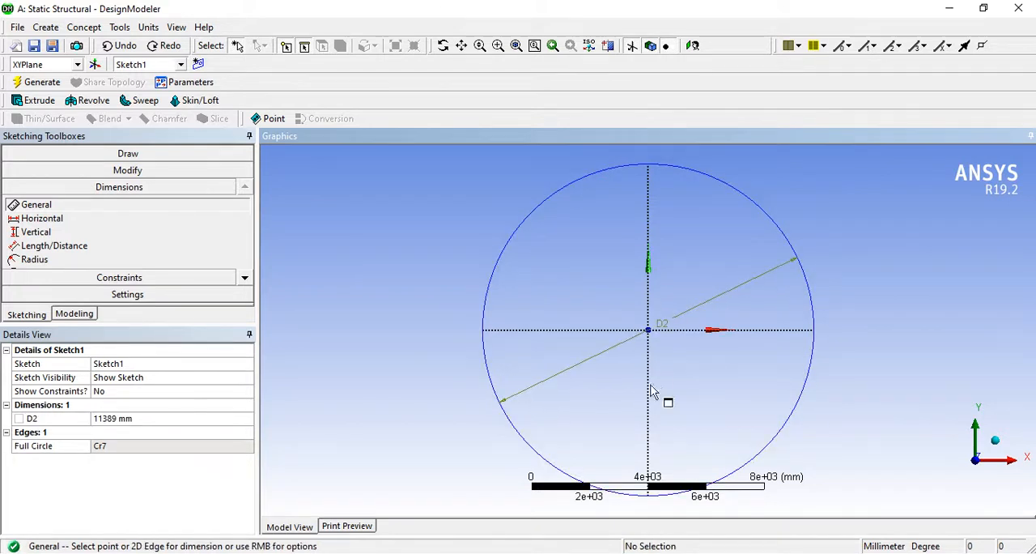
pyautogui.click(156, 418)
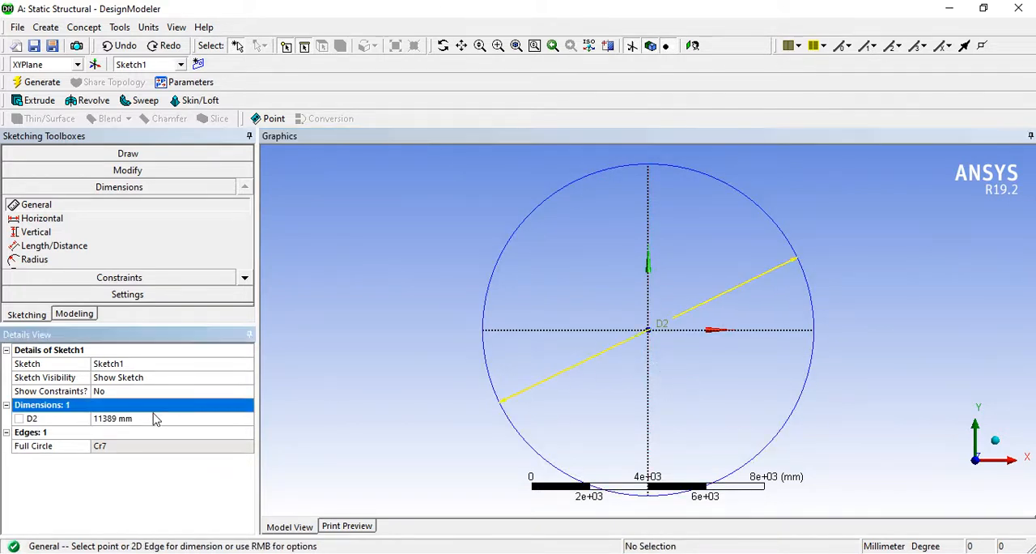
pyautogui.click(148, 417)
pyautogui.write('100')
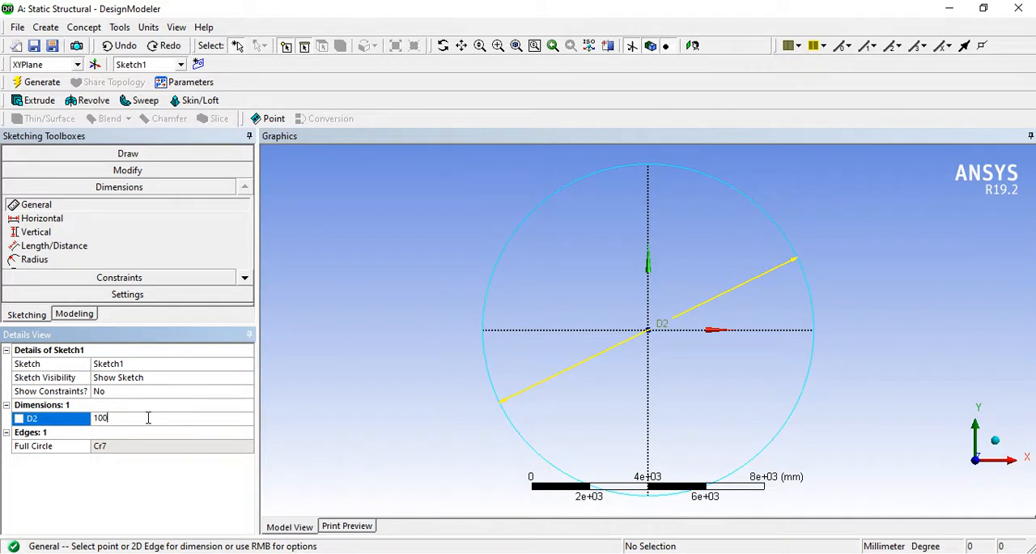
pyautogui.press('Return')
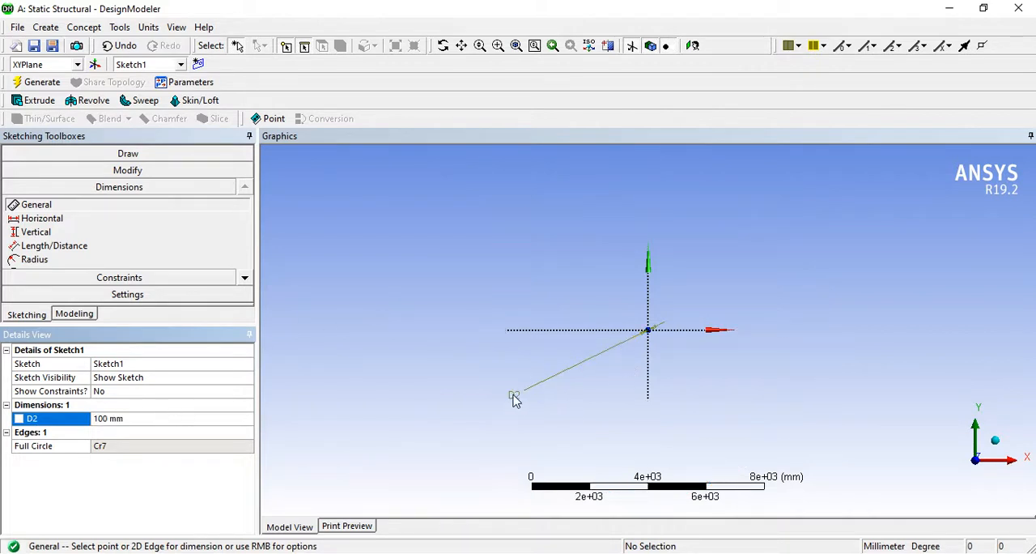
# - Move the circle's diameter dimension label close to the sketch origin
pyautogui.click(244, 278)
pyautogui.click(245, 278)
pyautogui.click(245, 277)
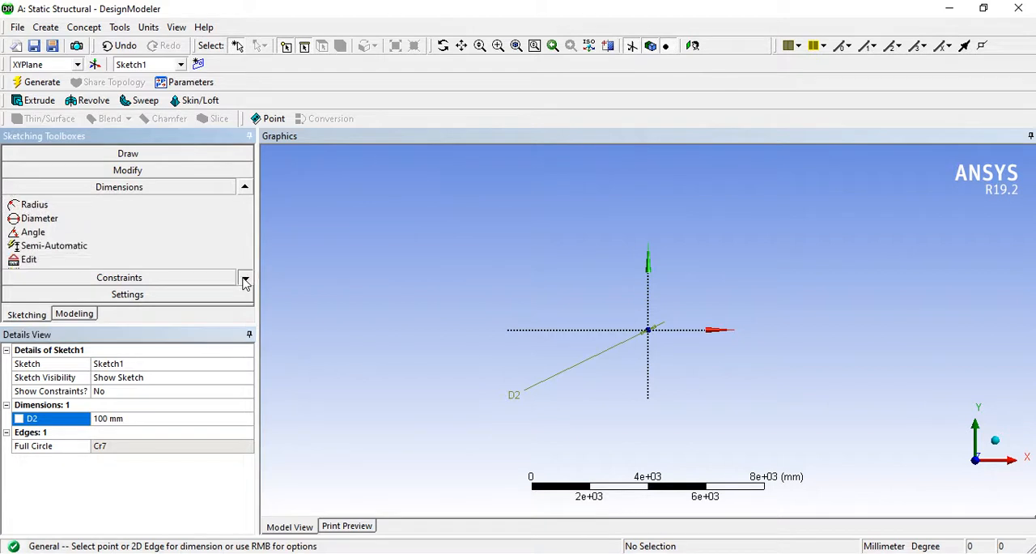
pyautogui.click(244, 277)
pyautogui.click(244, 278)
pyautogui.click(33, 245)
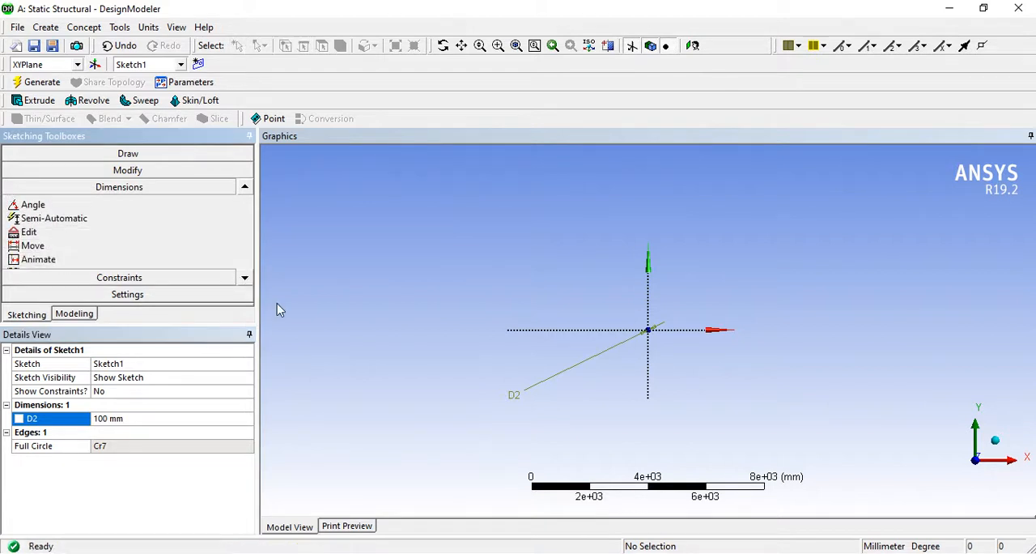
pyautogui.click(516, 411)
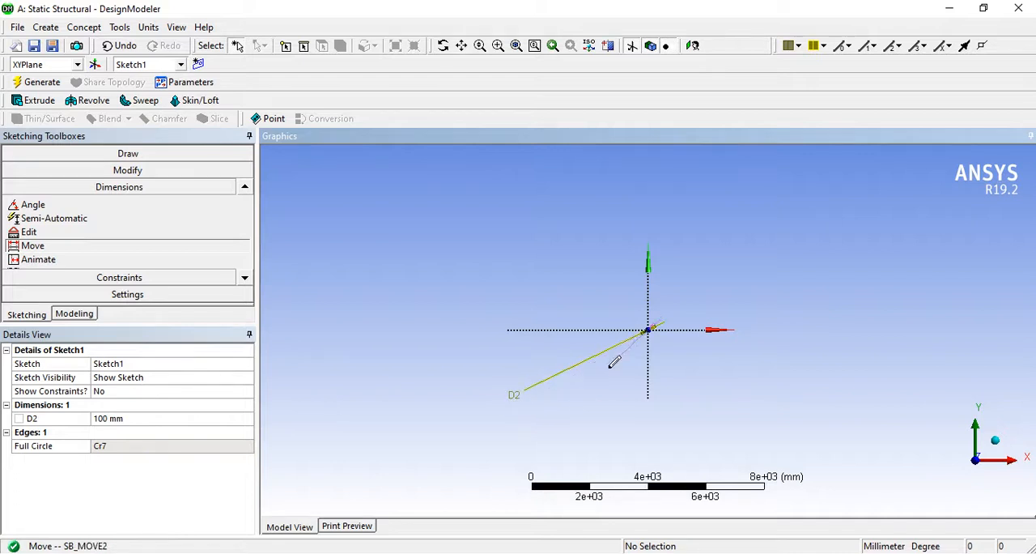
pyautogui.click(648, 331)
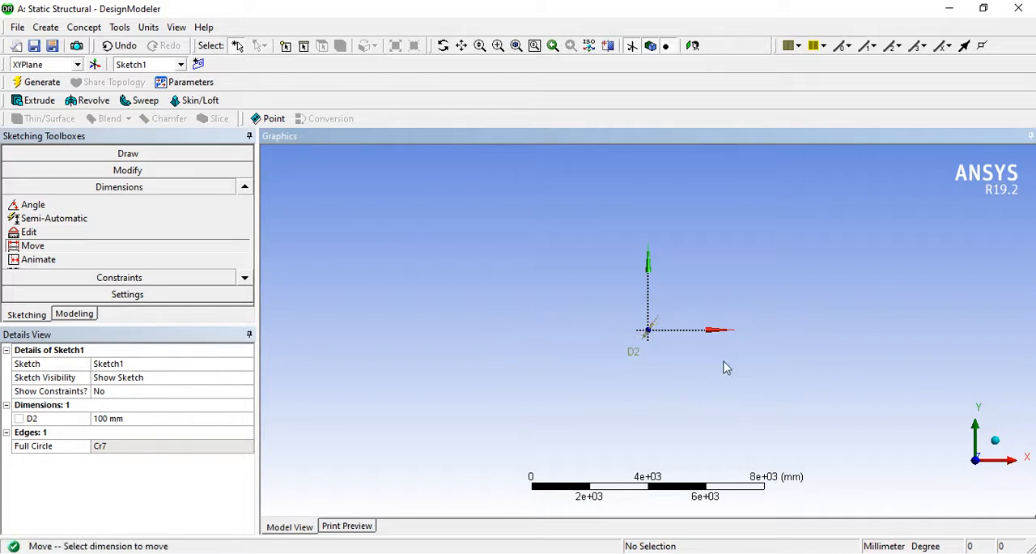
# - Reposition the diameter dimension label just below the small circle with the Move dimension tool
pyautogui.click(692, 46)
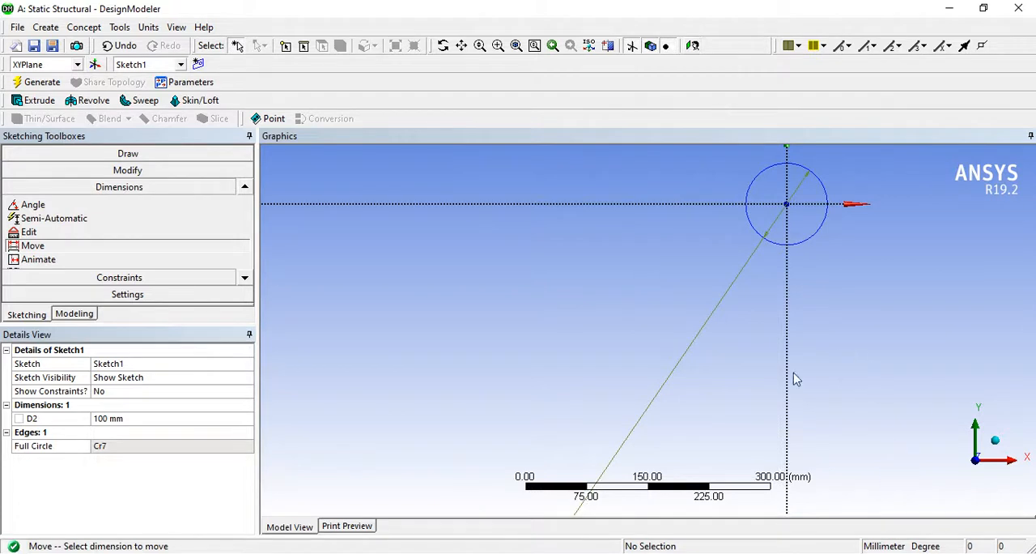
pyautogui.scroll(-4, 597, 359)
pyautogui.scroll(-2, 596, 354)
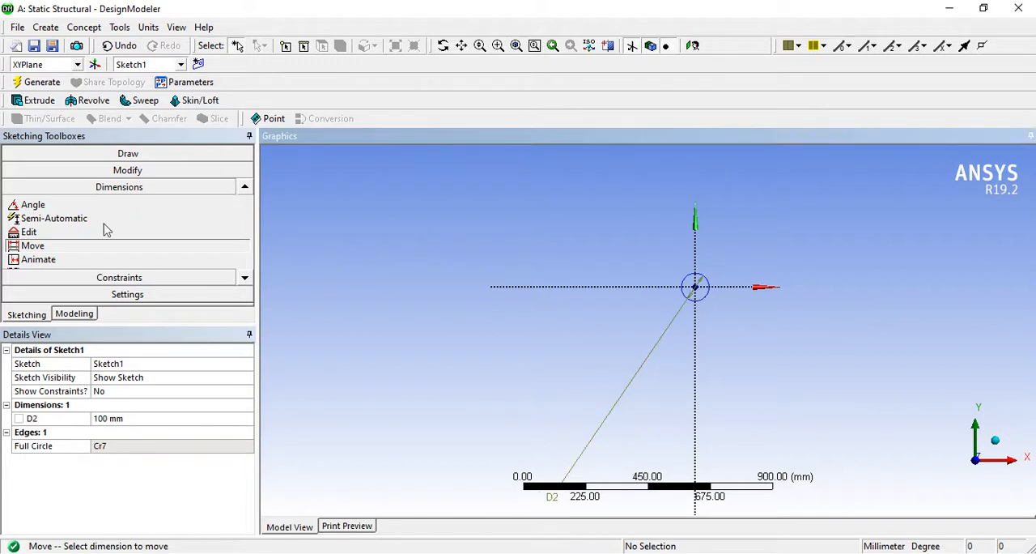
pyautogui.click(552, 496)
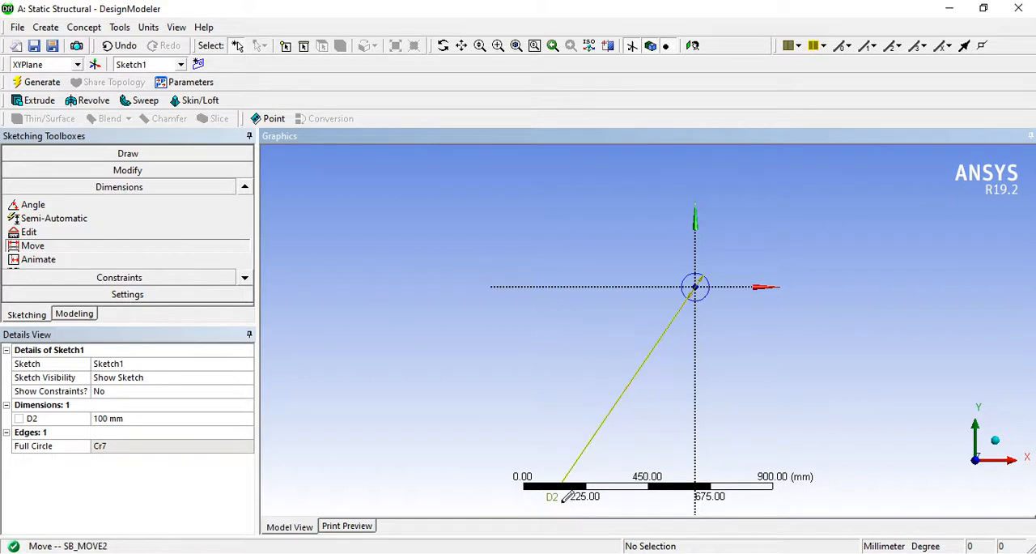
pyautogui.click(692, 301)
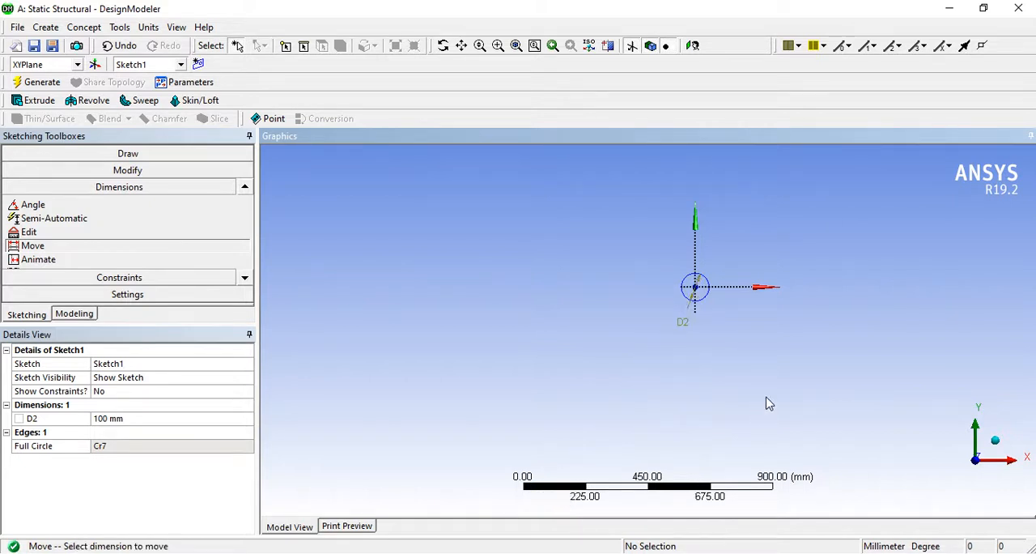
pyautogui.click(694, 46)
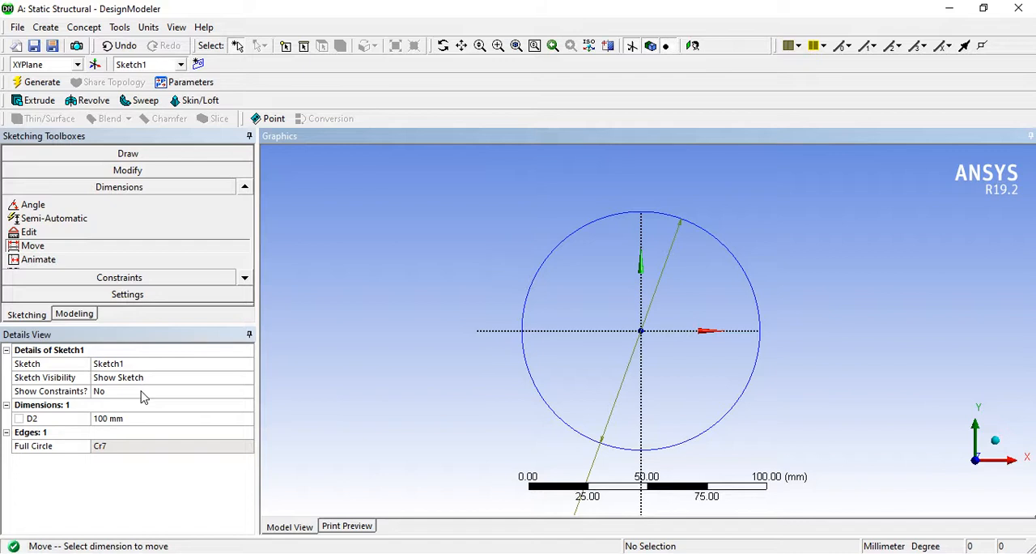
# - Turn the circle's diameter dimension D2 into a design parameter named Dia_inner
pyautogui.click(18, 418)
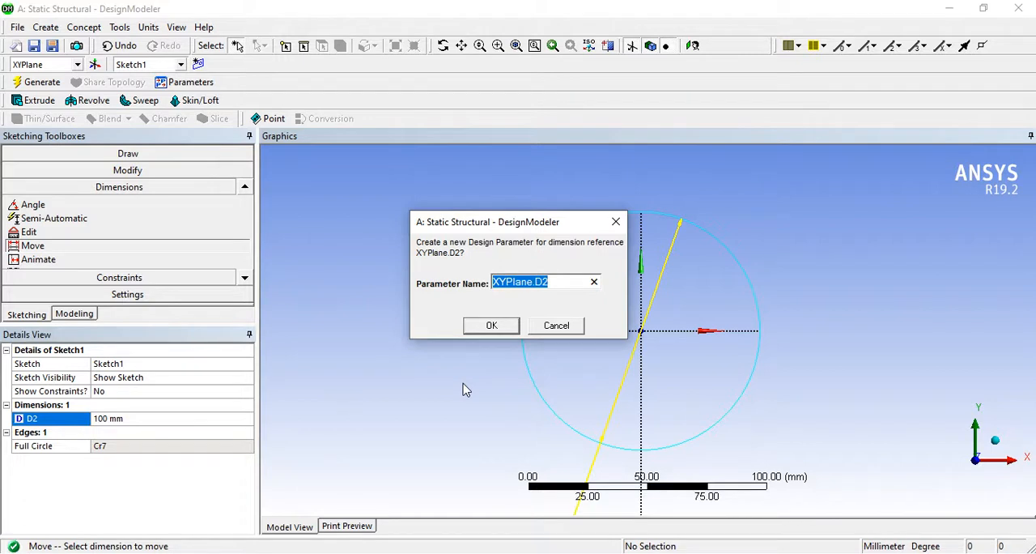
pyautogui.write('Dia_inner')
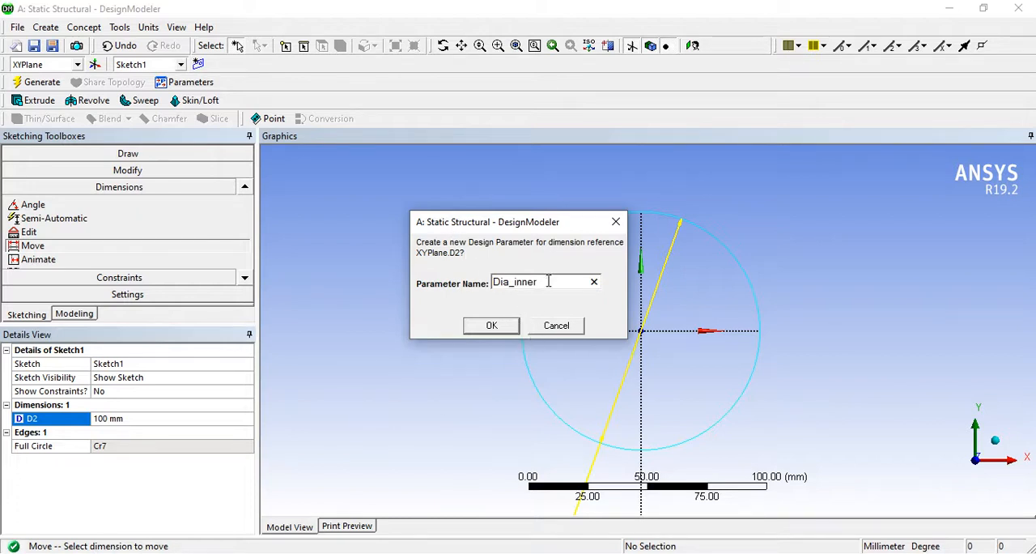
pyautogui.click(515, 283)
pyautogui.press('BackSpace')
pyautogui.click(491, 324)
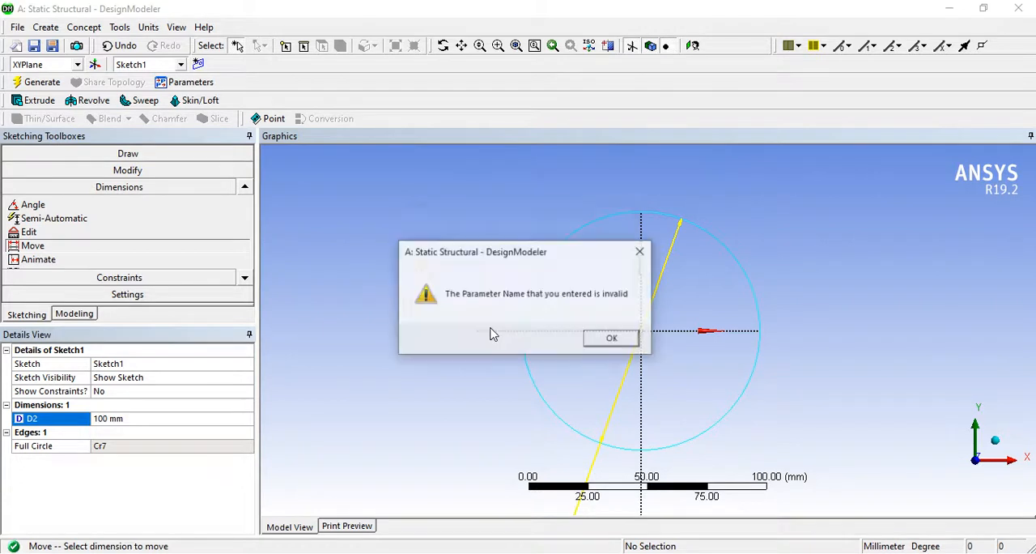
pyautogui.click(613, 338)
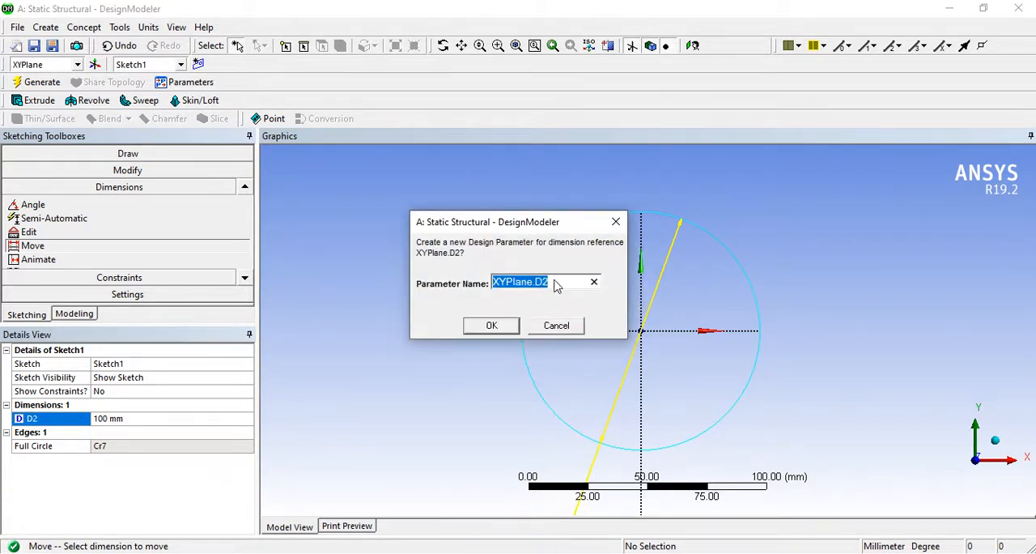
pyautogui.doubleClick(554, 283)
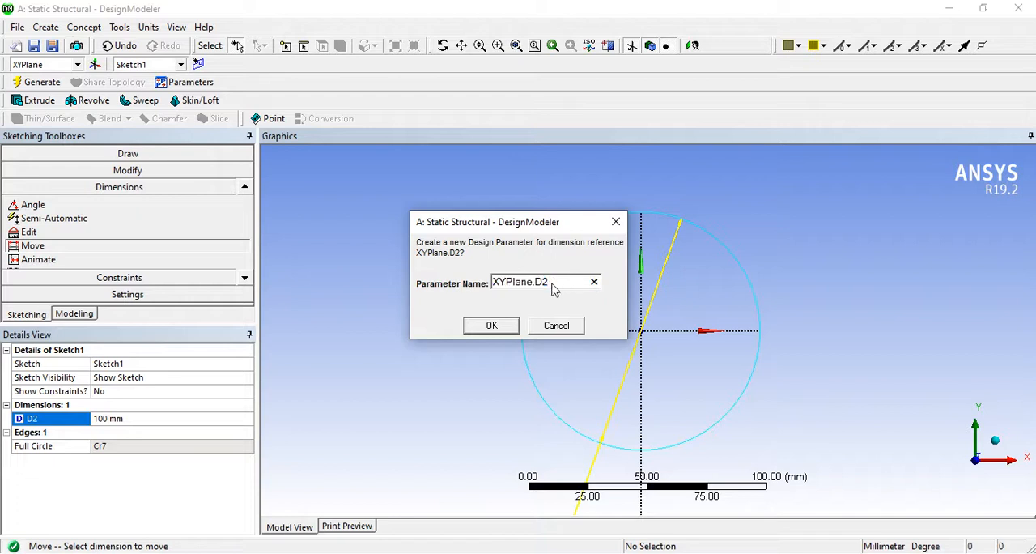
pyautogui.tripleClick(553, 284)
pyautogui.write('Dia_inner')
pyautogui.press('Return')
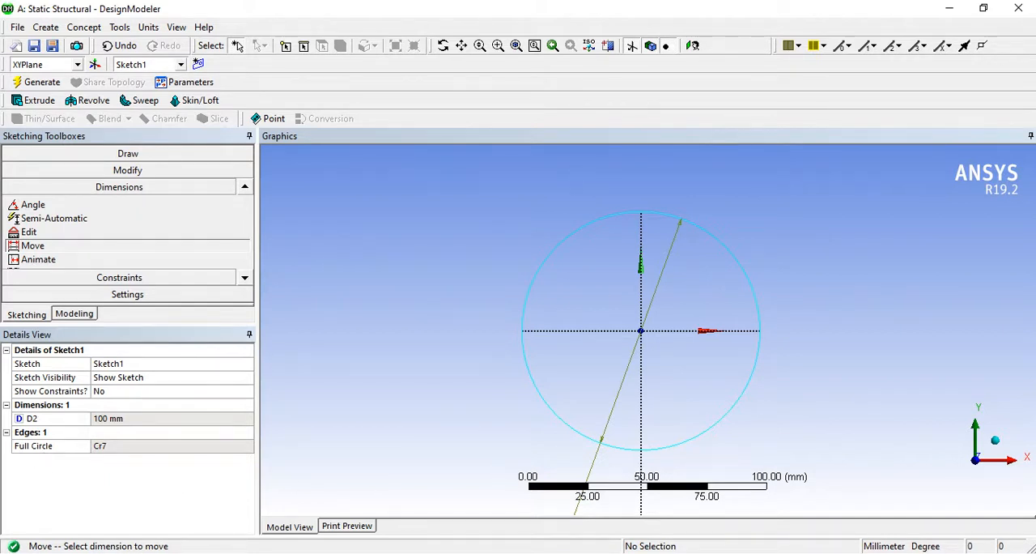
# - Extrude Sketch1 to a depth of 100 mm with Add Material and generate the solid cylinder
pyautogui.moveTo(657, 351); pyautogui.dragTo(685, 331, button='middle')
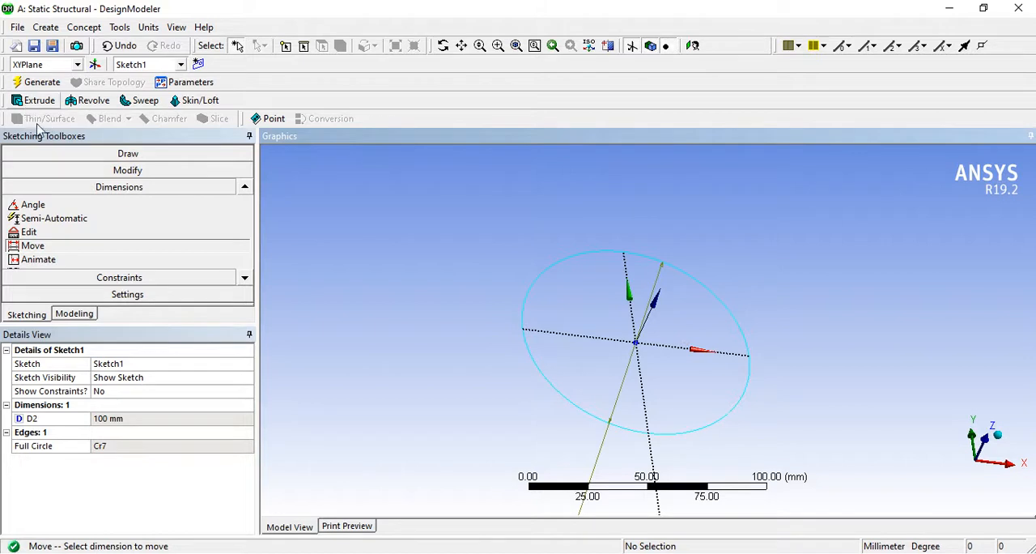
pyautogui.click(74, 312)
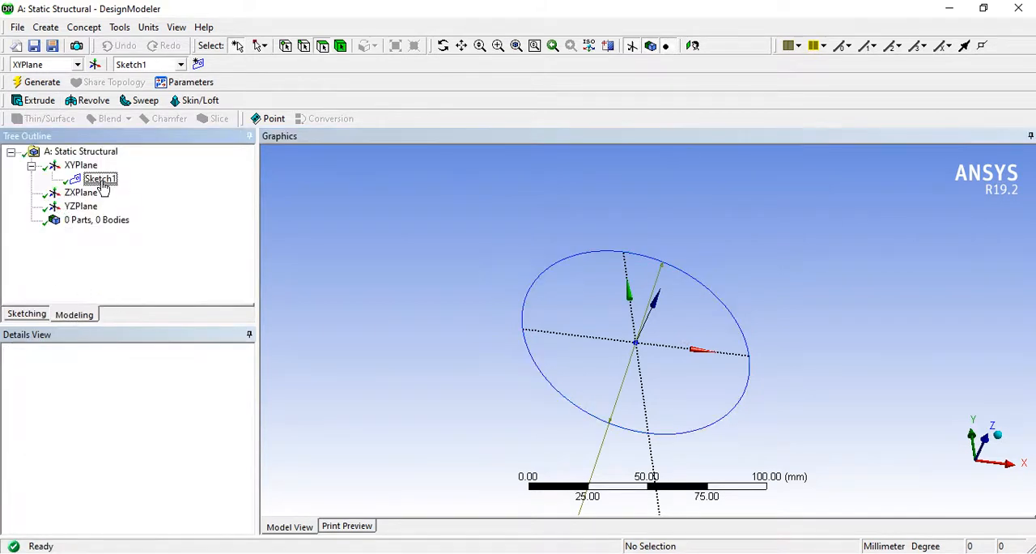
pyautogui.click(101, 181)
pyautogui.click(39, 100)
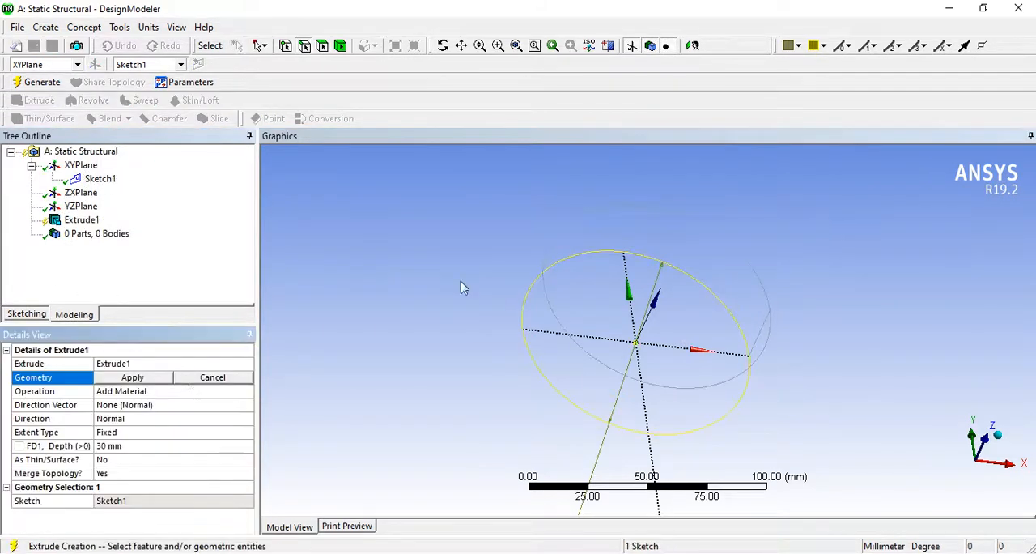
pyautogui.click(138, 378)
pyautogui.click(122, 446)
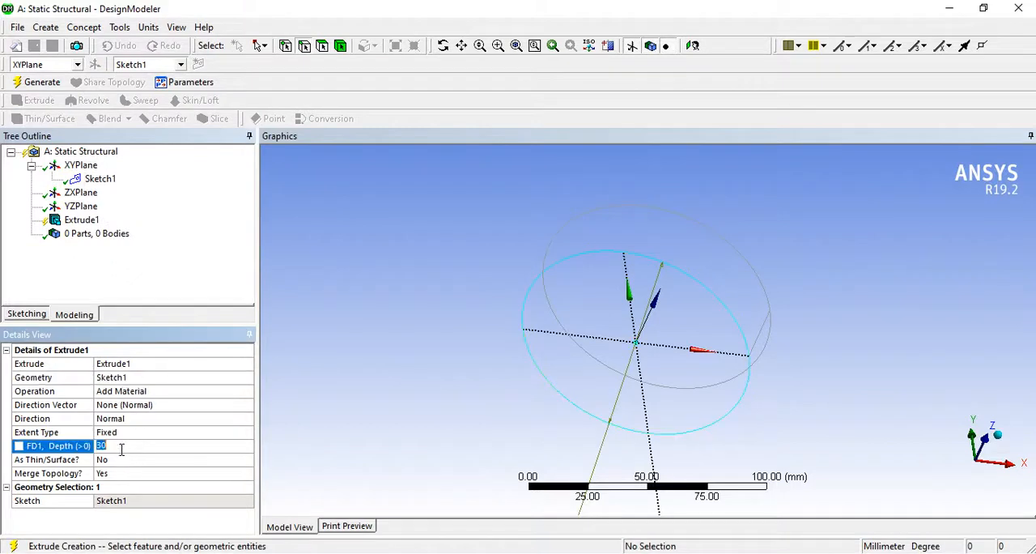
pyautogui.write('100')
pyautogui.press('Return')
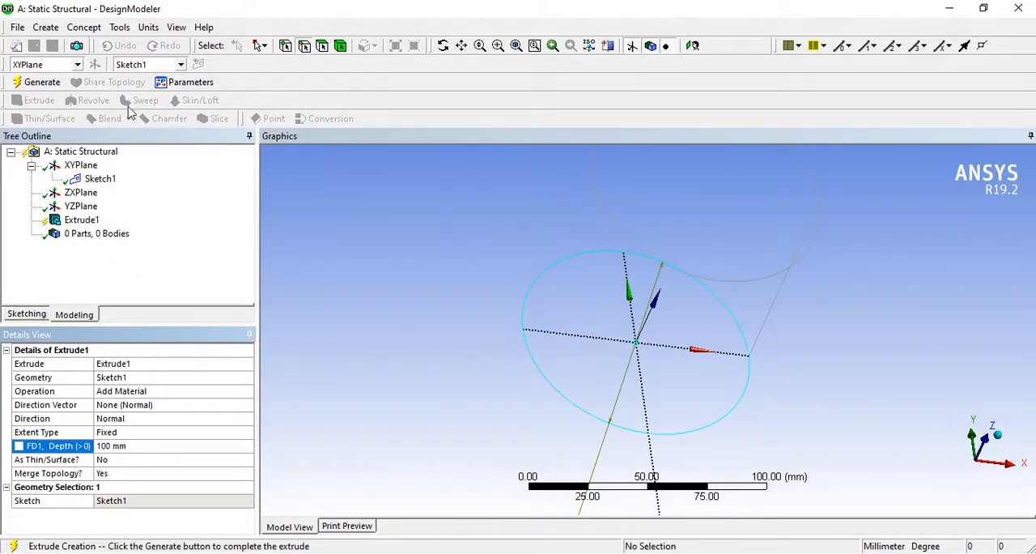
pyautogui.click(39, 84)
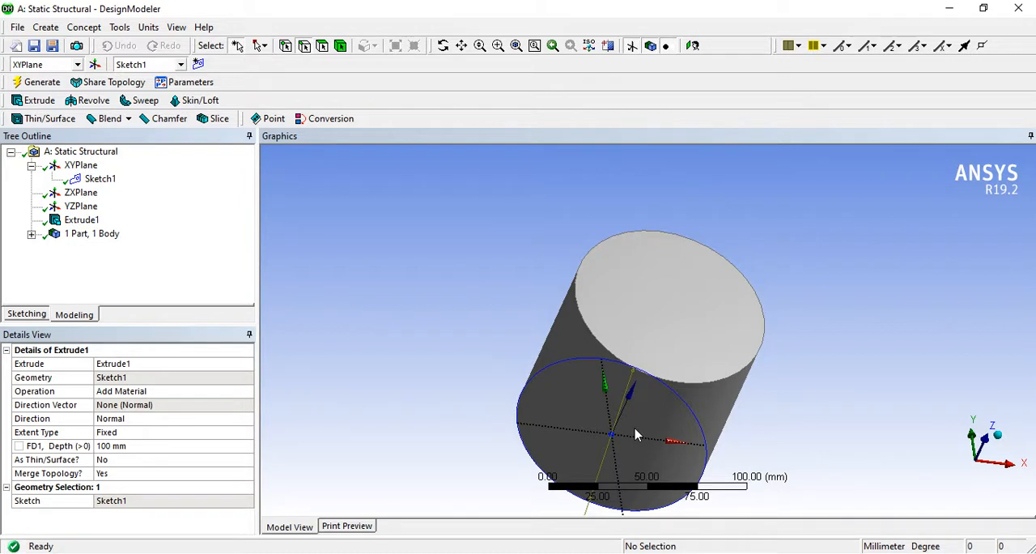
# - Turn the extrusion's depth into a design parameter named Height
pyautogui.click(18, 446)
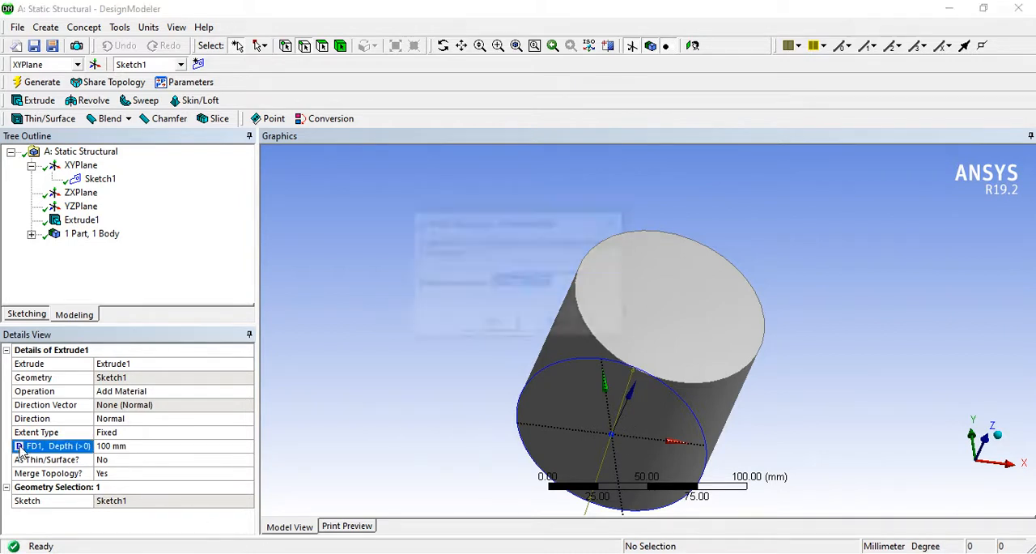
pyautogui.write('He')
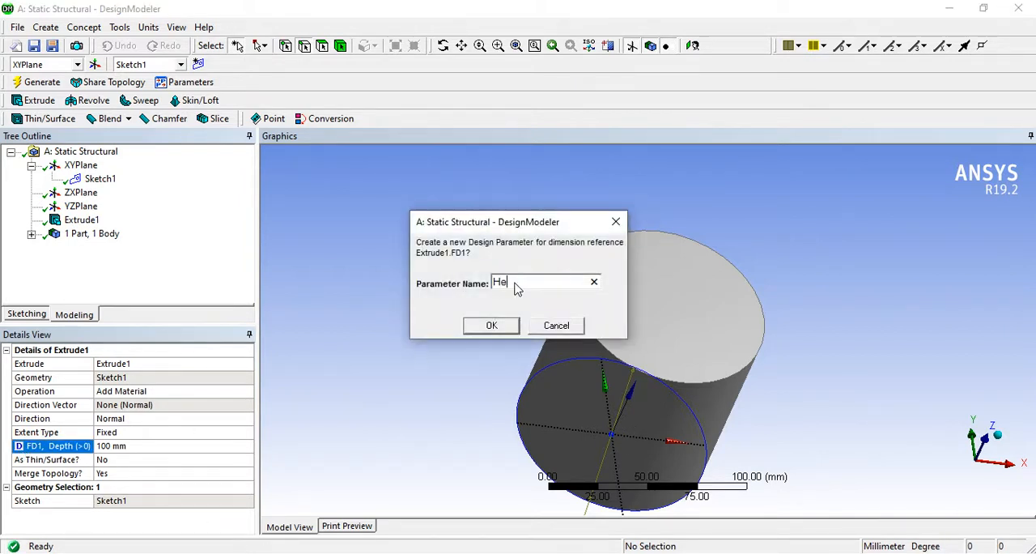
pyautogui.write('ight')
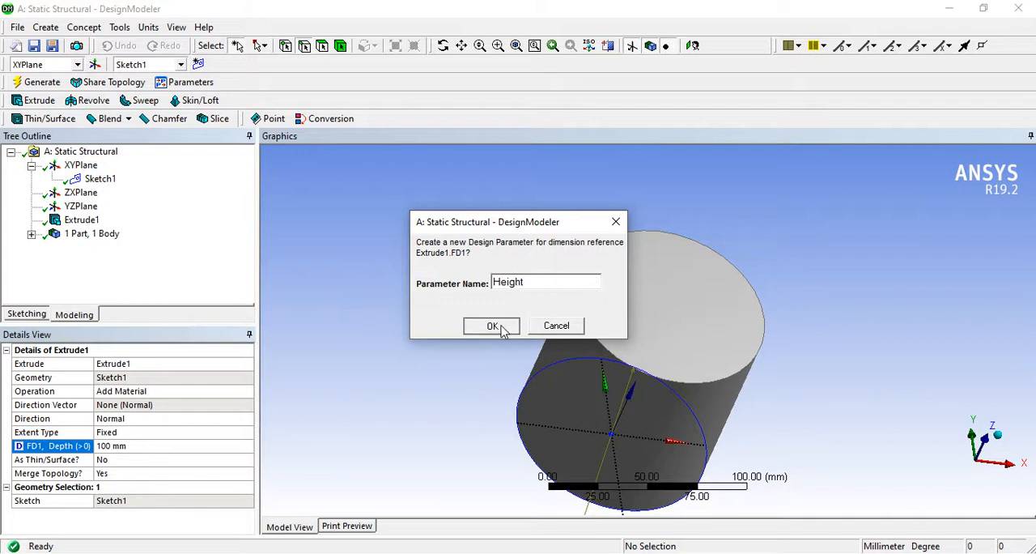
pyautogui.click(491, 324)
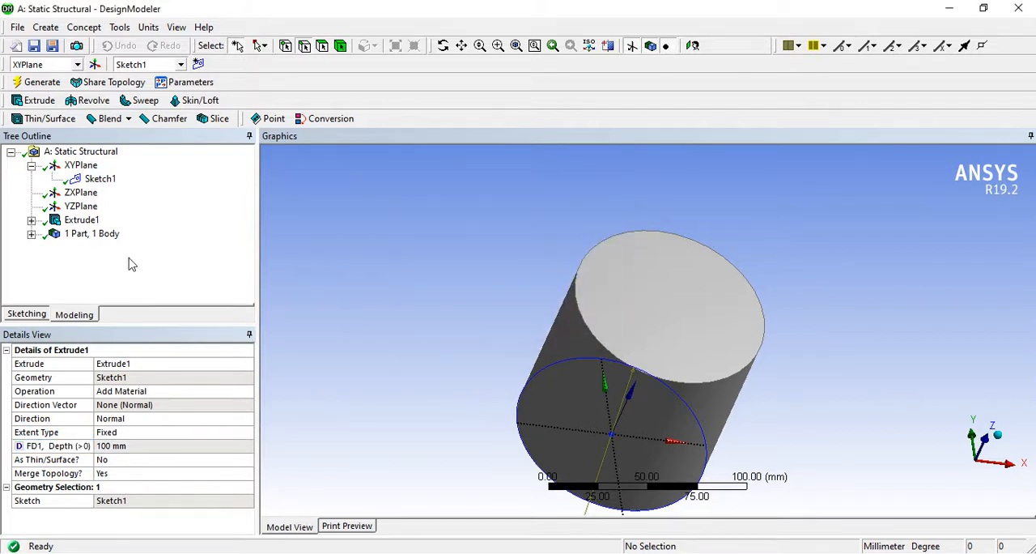
# - Change the extrusion to a thin surface with 0 mm inward thickness and regenerate the cylinder
pyautogui.click(81, 221)
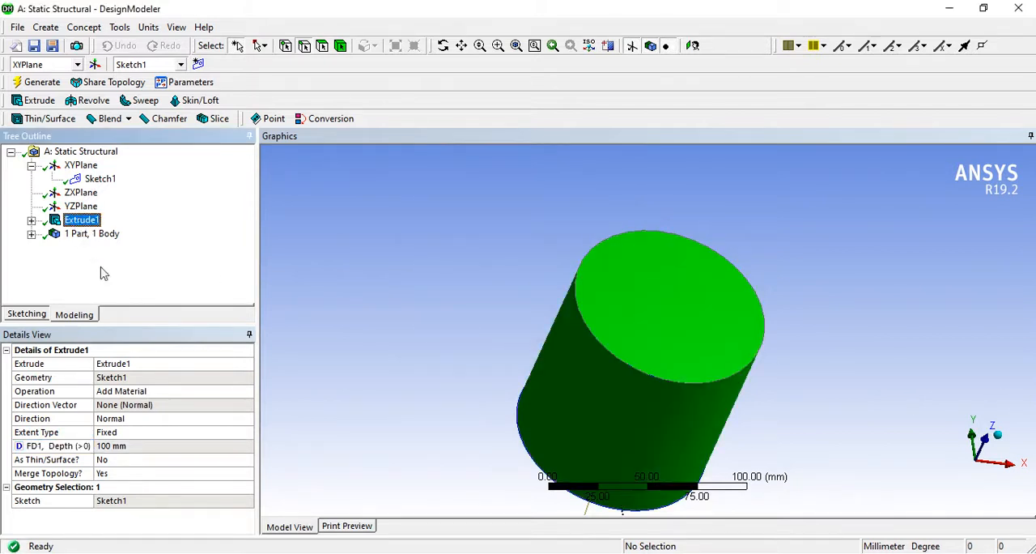
pyautogui.click(134, 474)
pyautogui.click(212, 460)
pyautogui.click(247, 459)
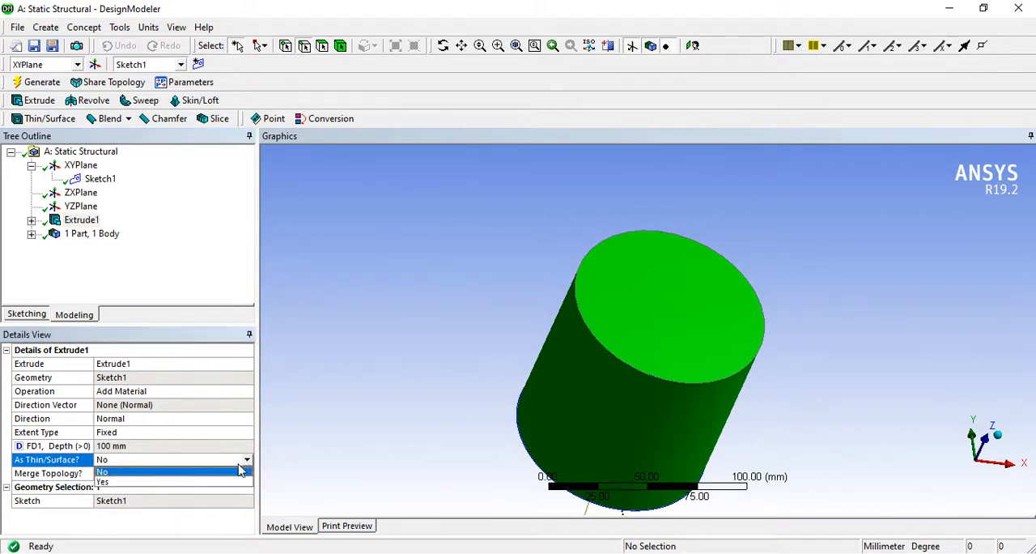
pyautogui.click(174, 484)
pyautogui.click(183, 473)
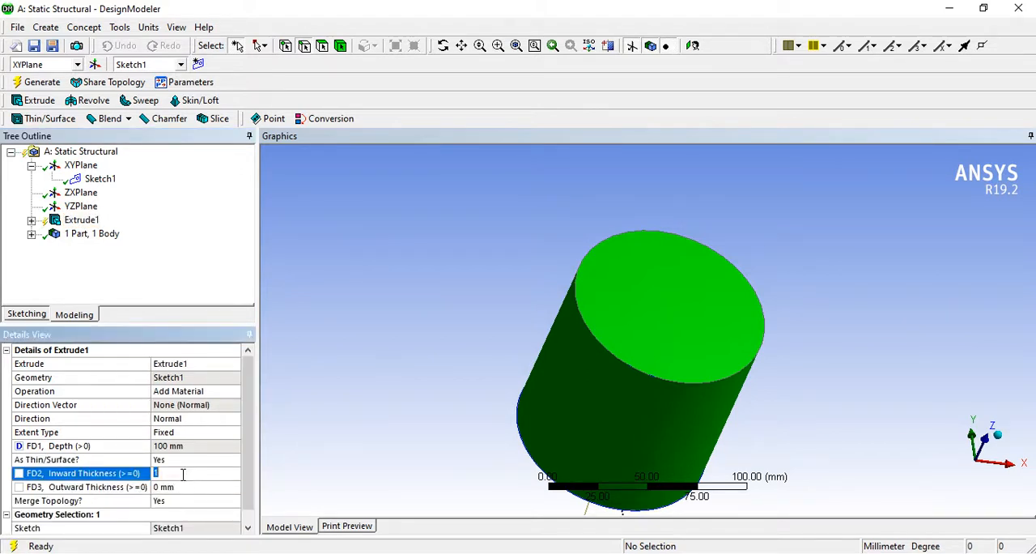
pyautogui.press('Return')
pyautogui.click(189, 302)
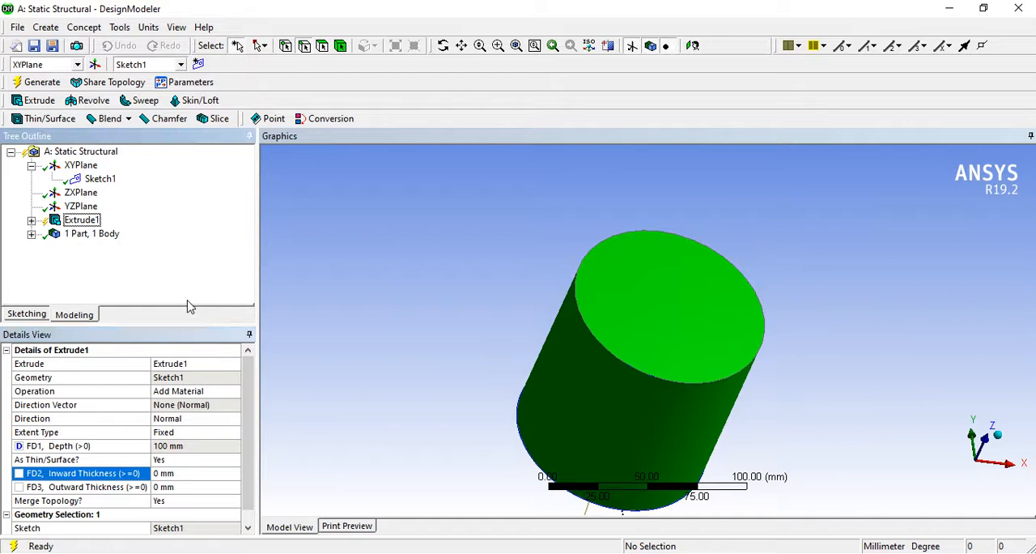
pyautogui.click(38, 82)
# - Check the details of the cylinder's surface body and close DesignModeler to return to the Workbench project
pyautogui.moveTo(641, 359)
pyautogui.mouseDown(button='middle')
pyautogui.moveTo(589, 404)
pyautogui.moveTo(631, 362)
pyautogui.mouseUp(button='middle')
pyautogui.click(31, 233)
pyautogui.click(110, 247)
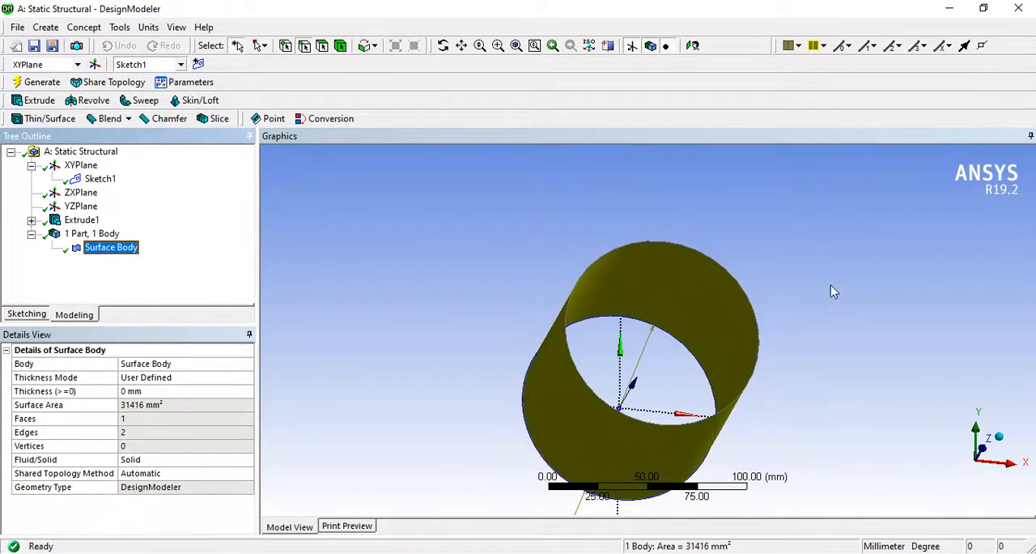
pyautogui.click(1022, 7)
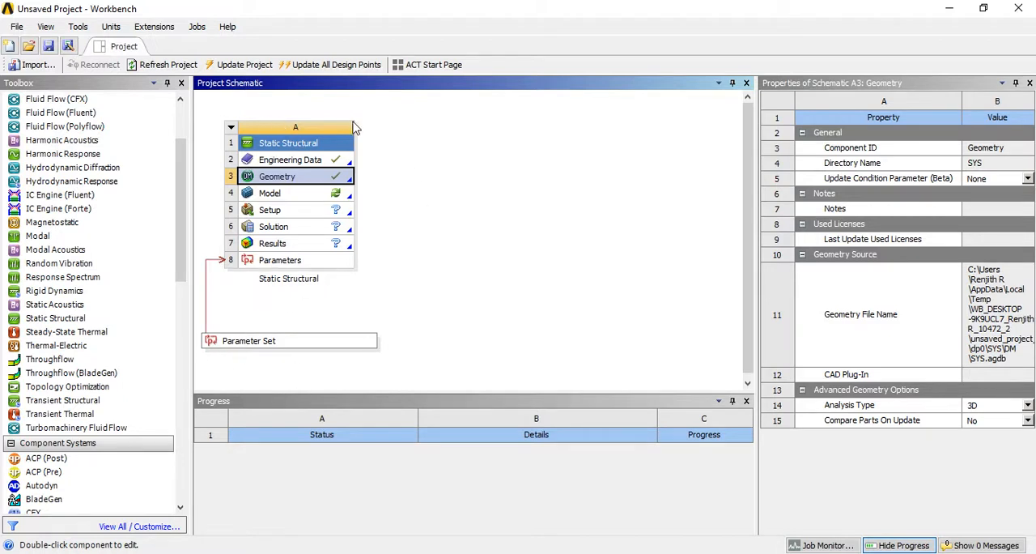
# - Review the project's input and output parameters in the Parameter Set and return to the project schematic
pyautogui.doubleClick(263, 342)
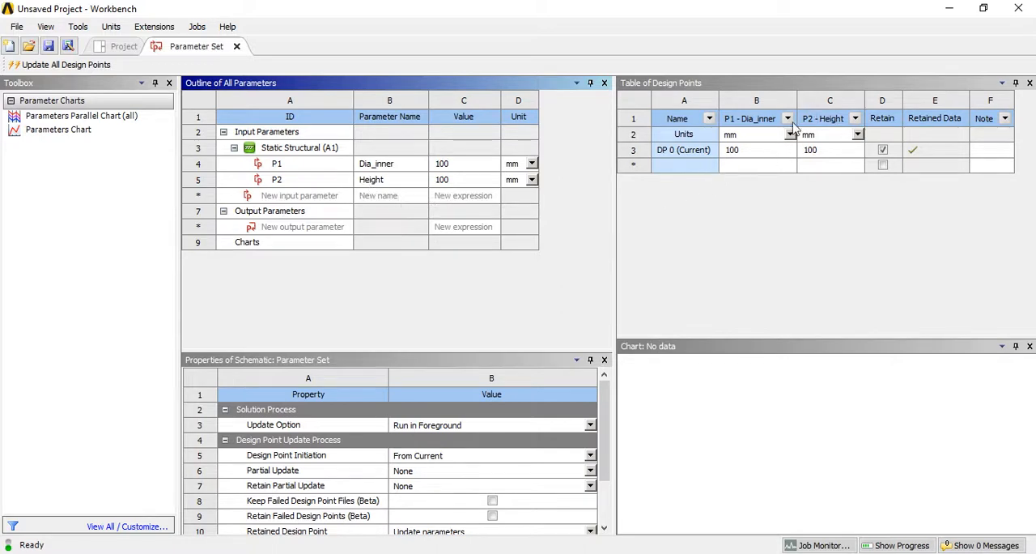
pyautogui.click(310, 212)
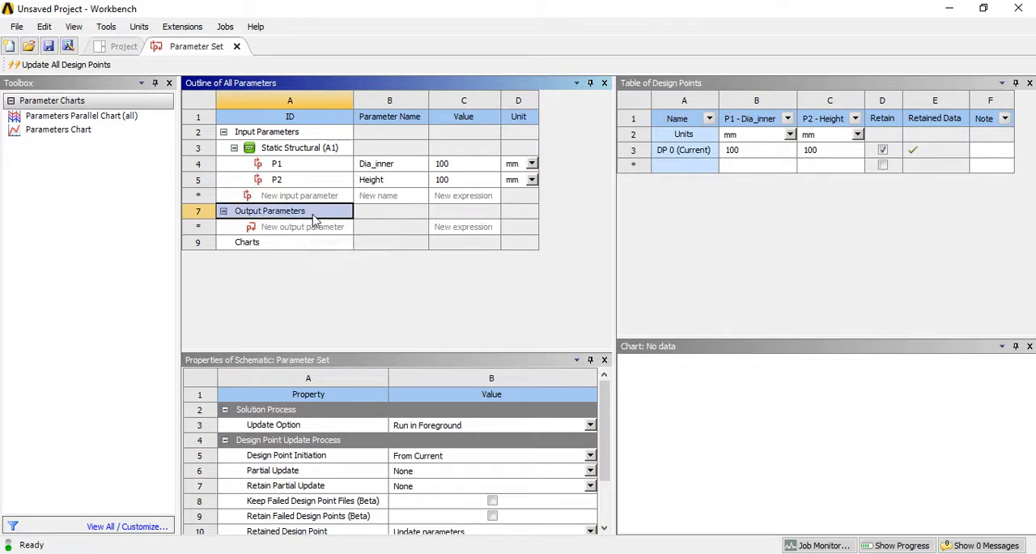
pyautogui.click(237, 46)
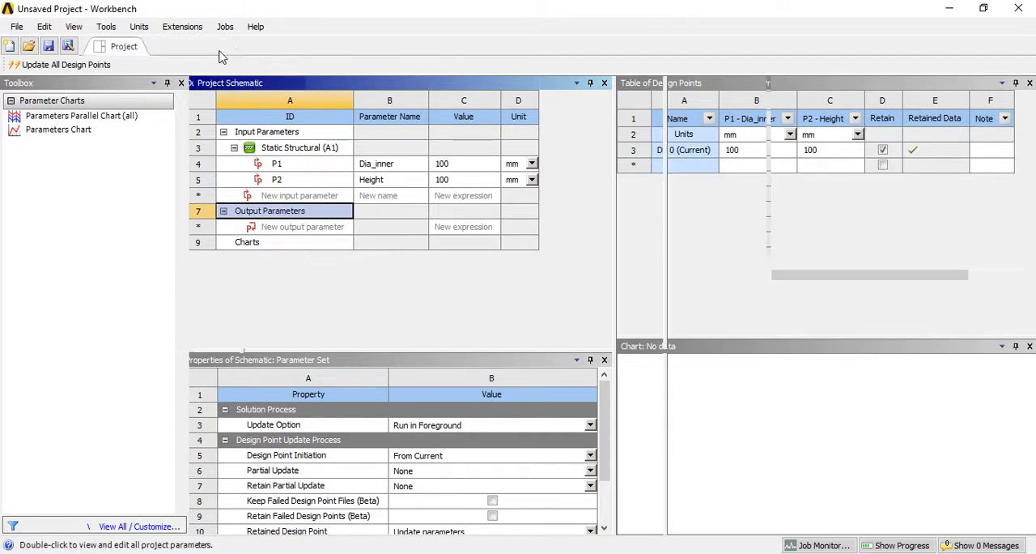
# - Open the Static Structural model in Mechanical and set the surface body's thickness to 1 mm, leaving it unparameterized
pyautogui.click(316, 199)
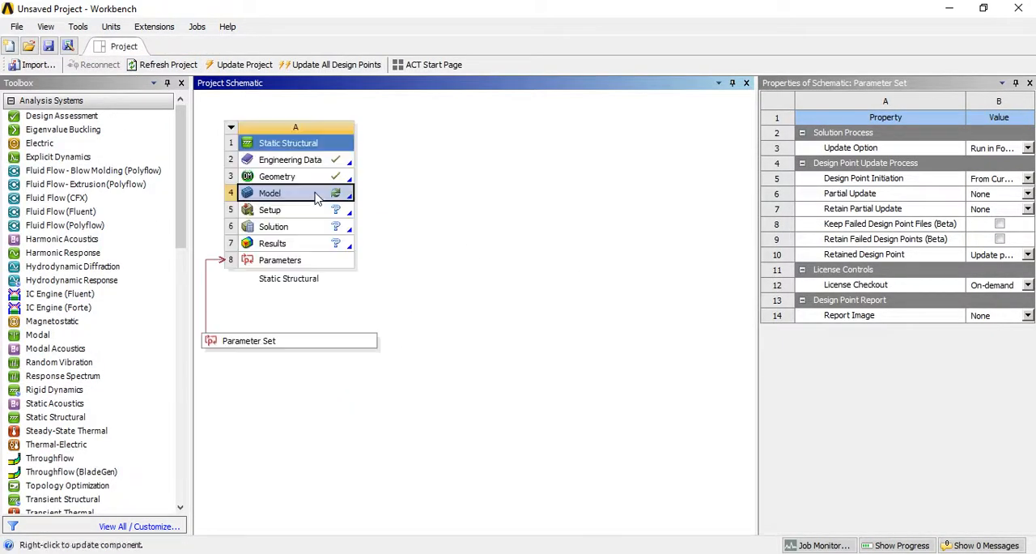
pyautogui.doubleClick(316, 198)
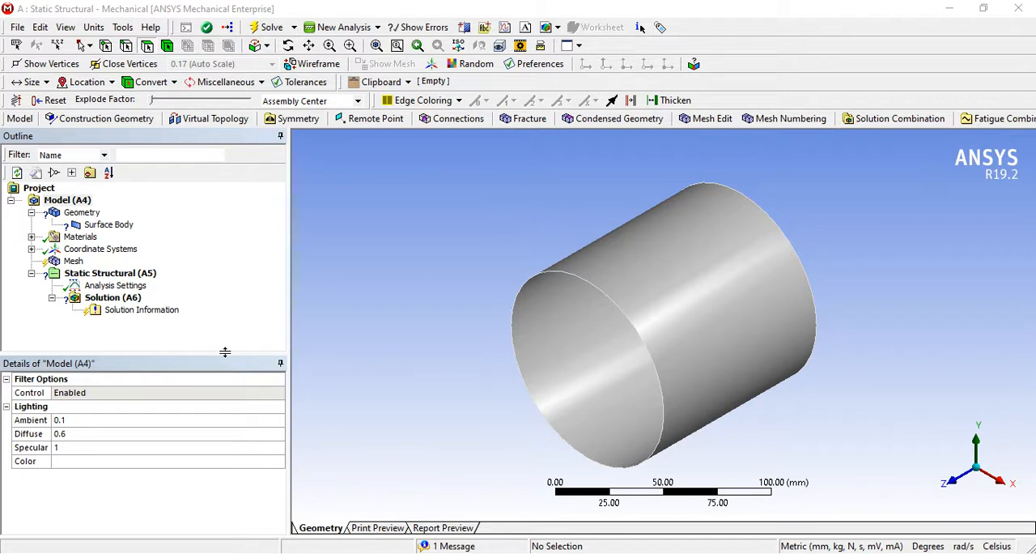
pyautogui.click(107, 225)
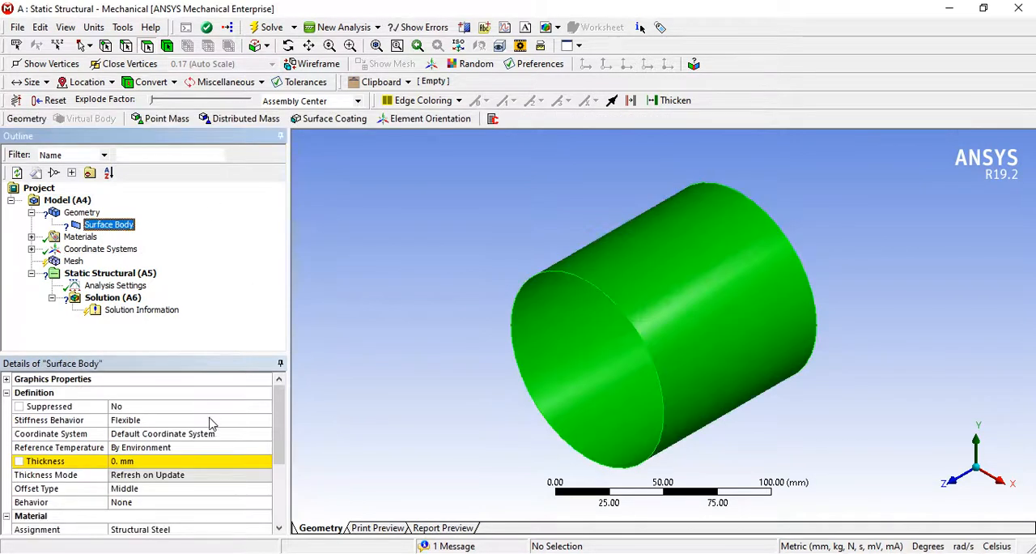
pyautogui.click(178, 460)
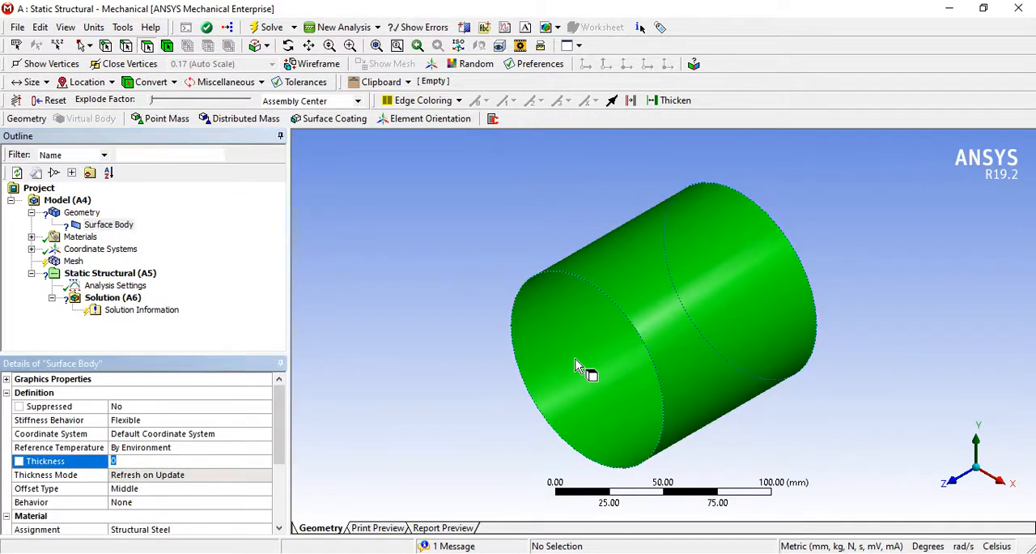
pyautogui.write('1')
pyautogui.press('Return')
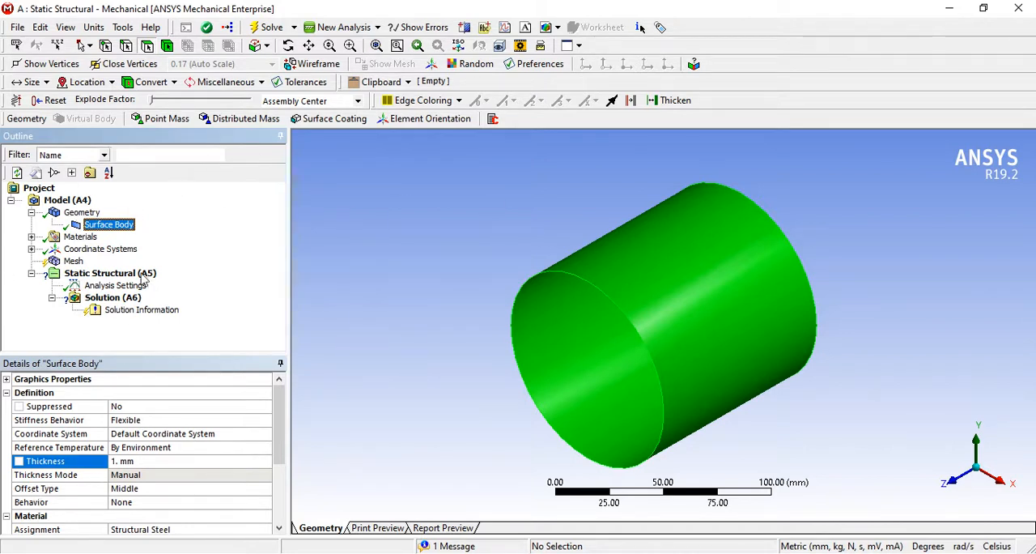
pyautogui.click(18, 460)
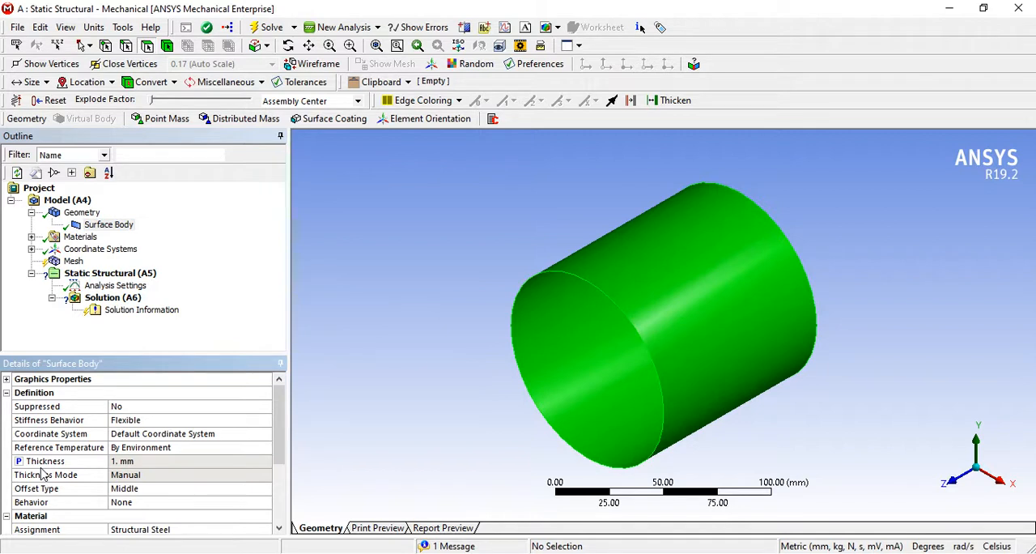
pyautogui.click(18, 461)
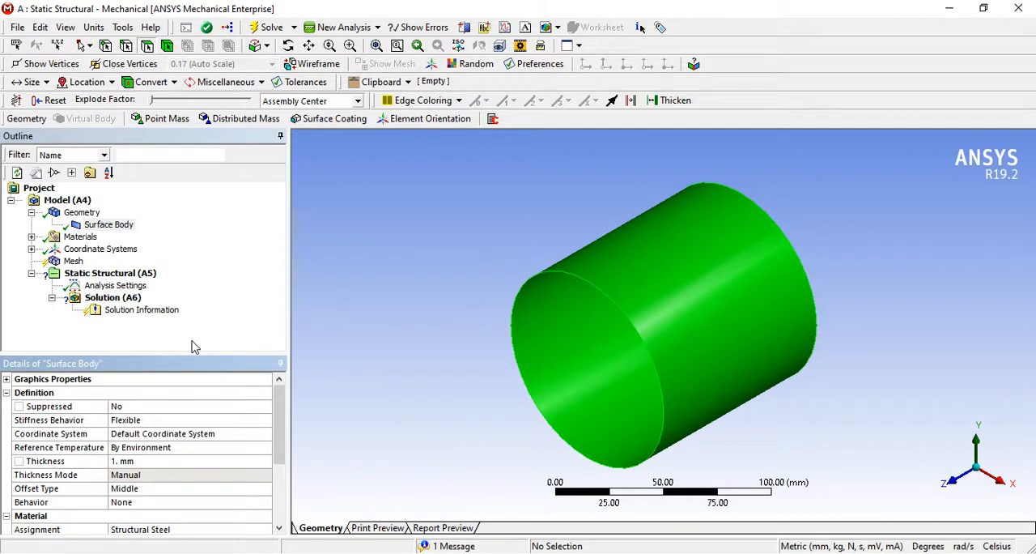
# - Generate the cylinder's mesh with the default element size and inspect it from another angle
pyautogui.click(74, 261)
pyautogui.rightClick(73, 265)
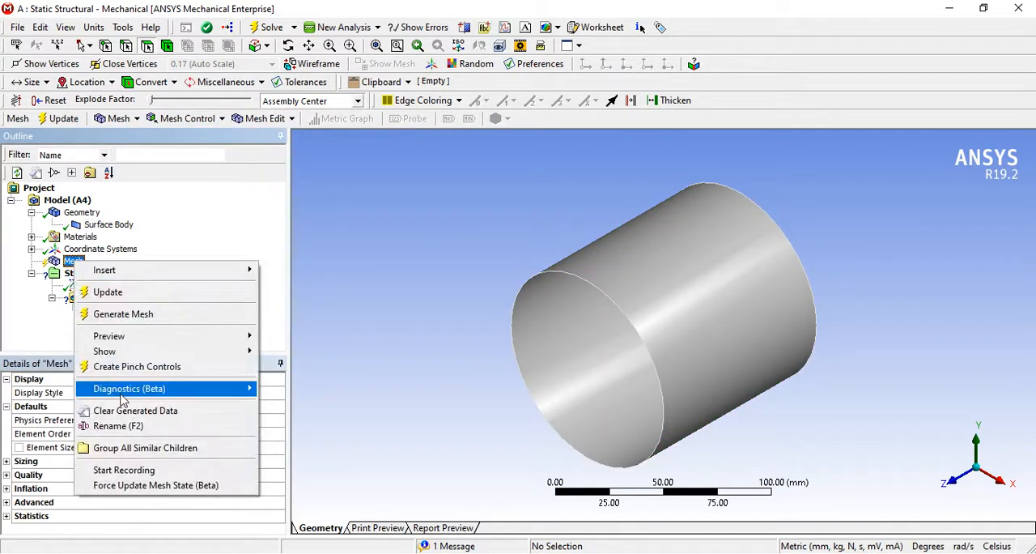
pyautogui.click(123, 314)
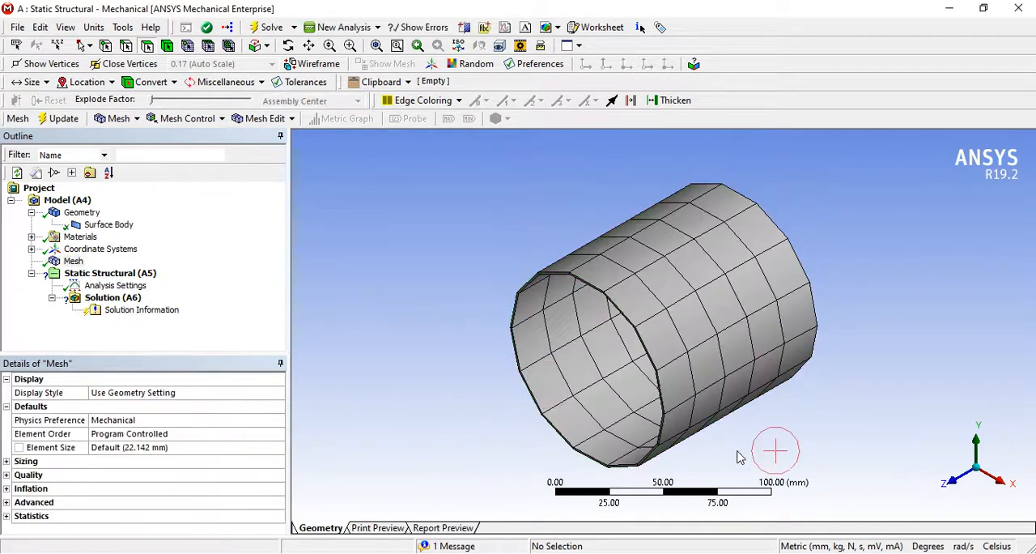
pyautogui.moveTo(774, 451); pyautogui.dragTo(778, 391, button='middle')
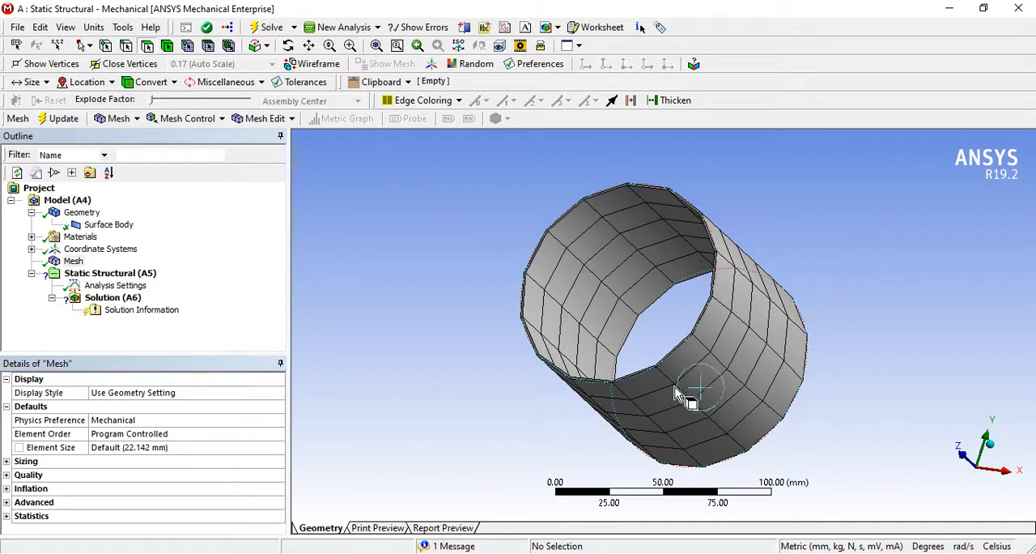
# - Apply a Fixed Support to the cylinder's bottom circular edge in the Static Structural analysis
pyautogui.click(125, 283)
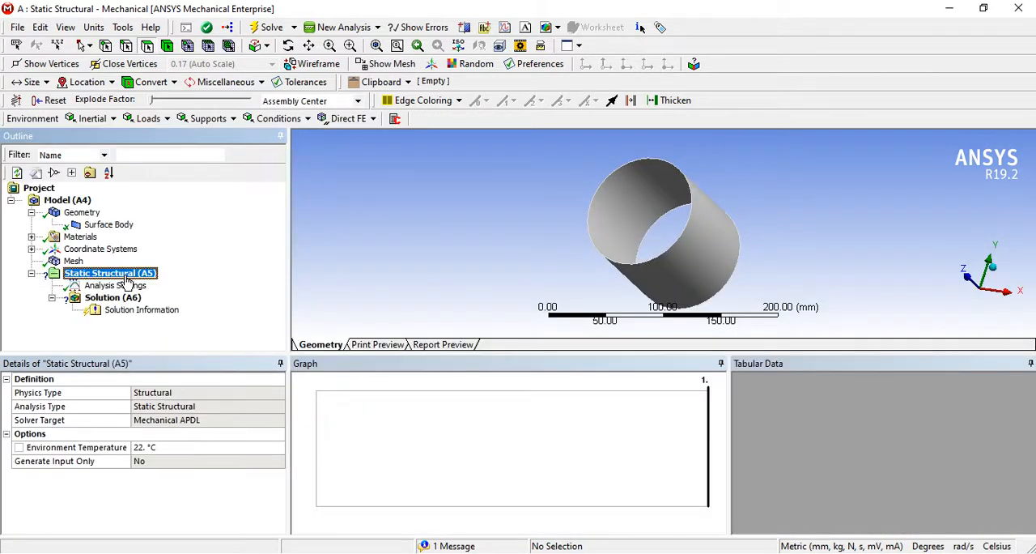
pyautogui.moveTo(673, 297); pyautogui.dragTo(507, 296, button='middle')
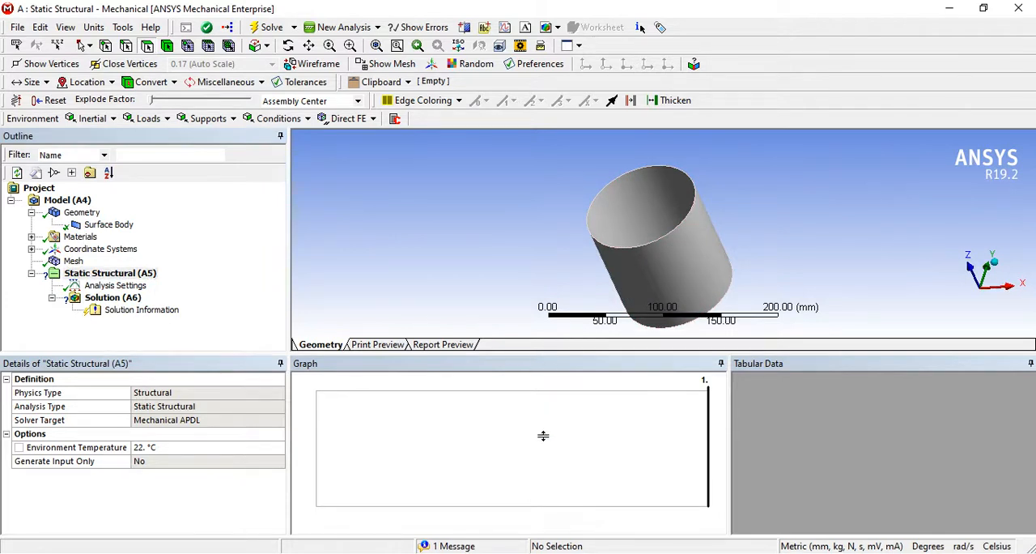
pyautogui.moveTo(543, 435); pyautogui.dragTo(543, 437)
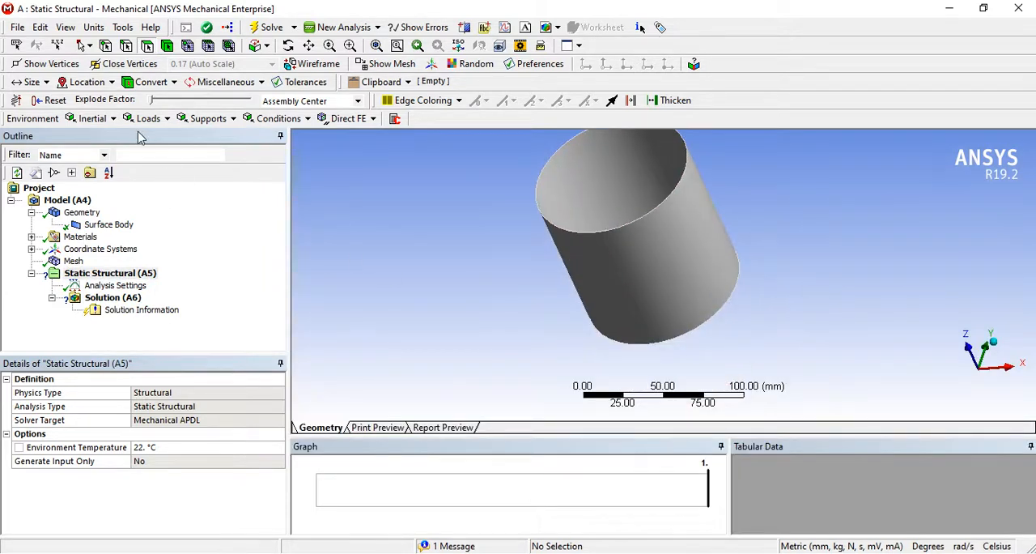
pyautogui.click(126, 46)
pyautogui.click(719, 330)
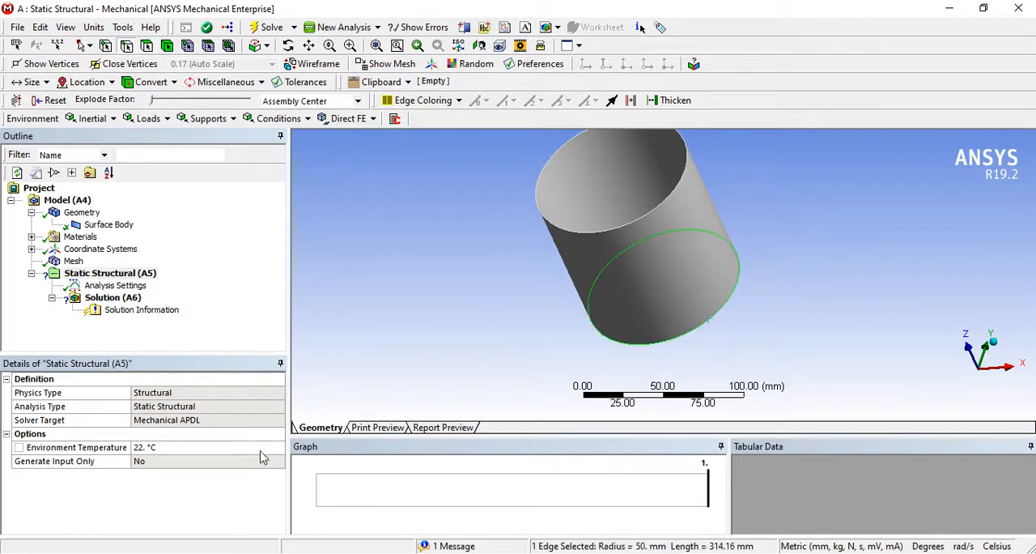
pyautogui.rightClick(651, 362)
pyautogui.moveTo(708, 186)
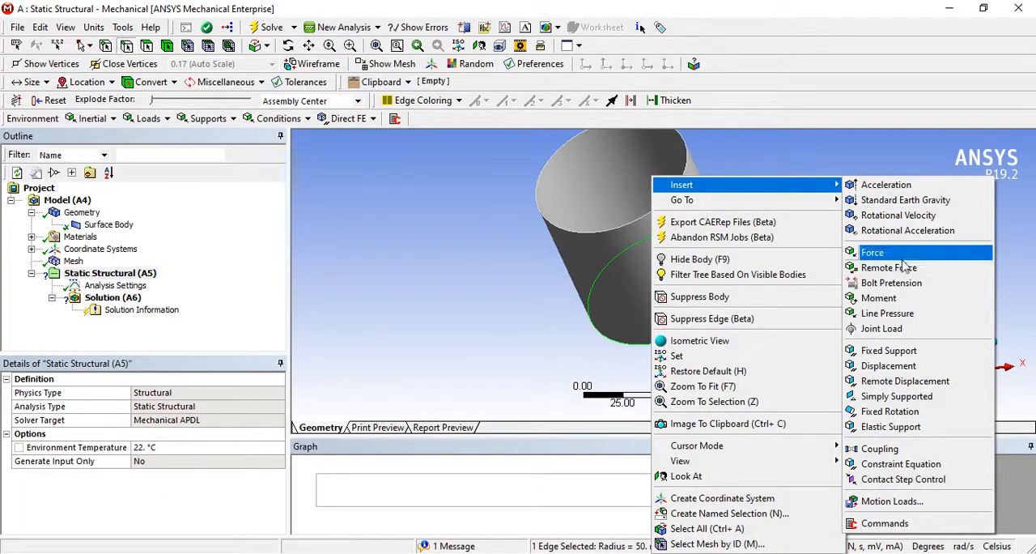
pyautogui.click(889, 351)
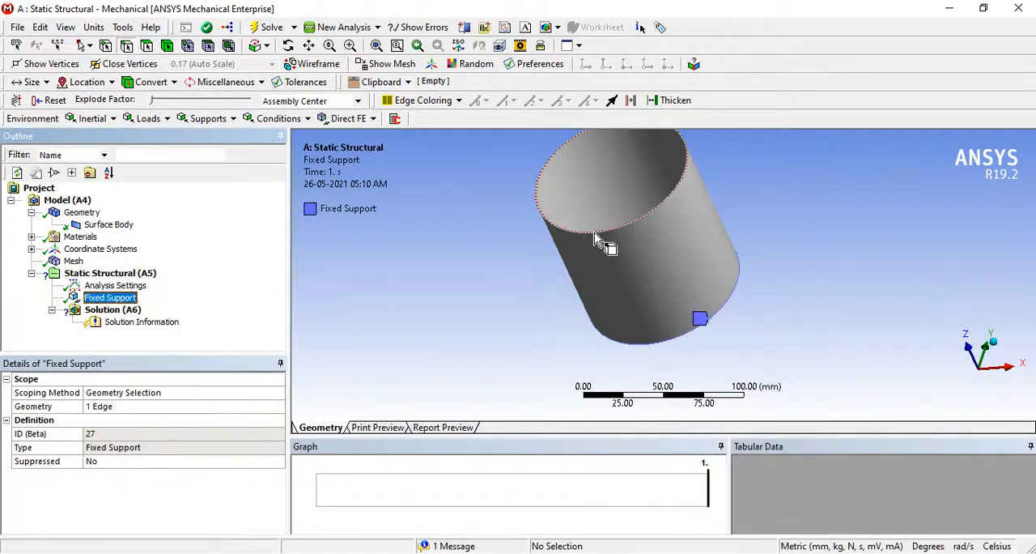
# - Apply a Displacement to the cylinder's top circular edge with a Z component of -10 mm, leaving X and Y free
pyautogui.rightClick(594, 234)
pyautogui.moveTo(687, 225)
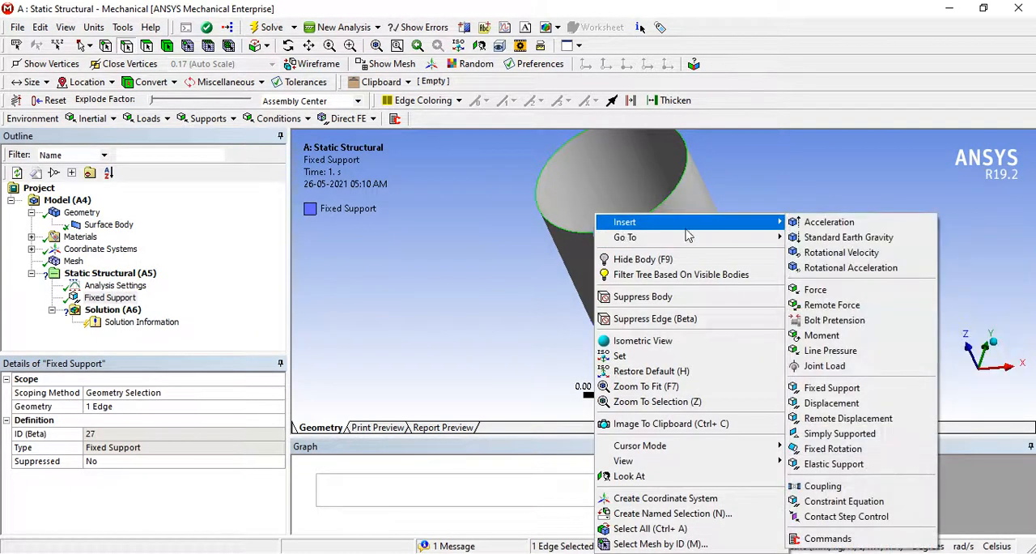
pyautogui.click(831, 403)
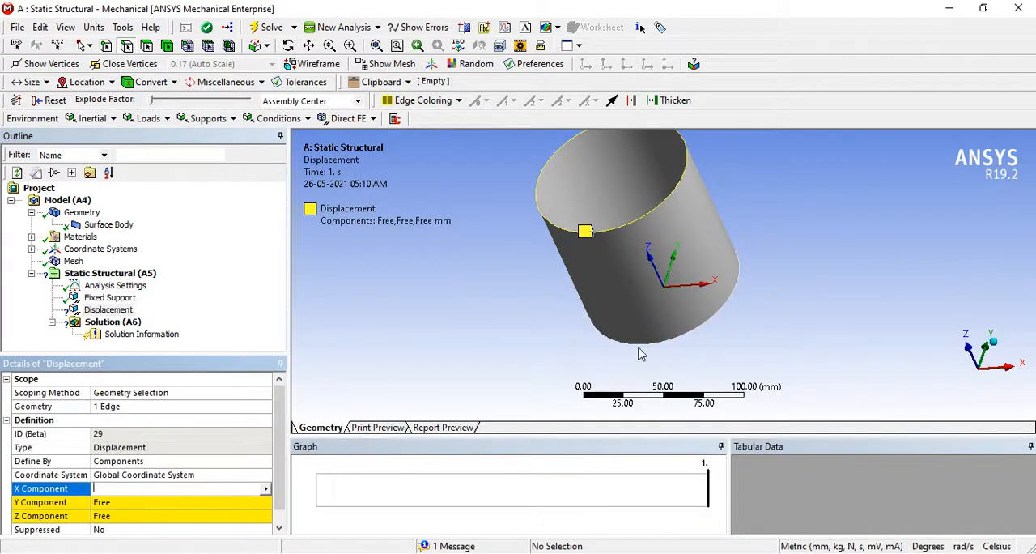
pyautogui.moveTo(846, 260); pyautogui.dragTo(863, 232, button='middle')
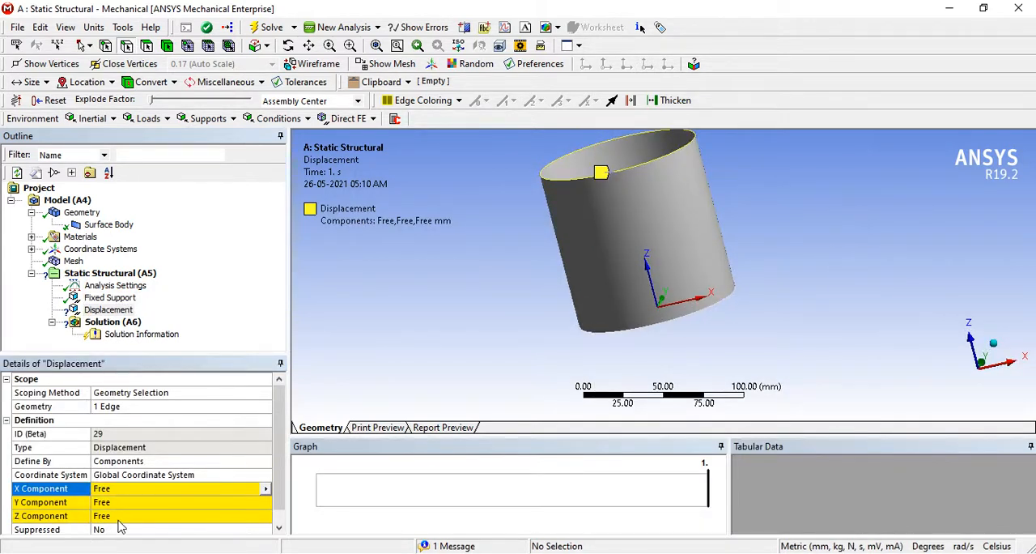
pyautogui.click(197, 513)
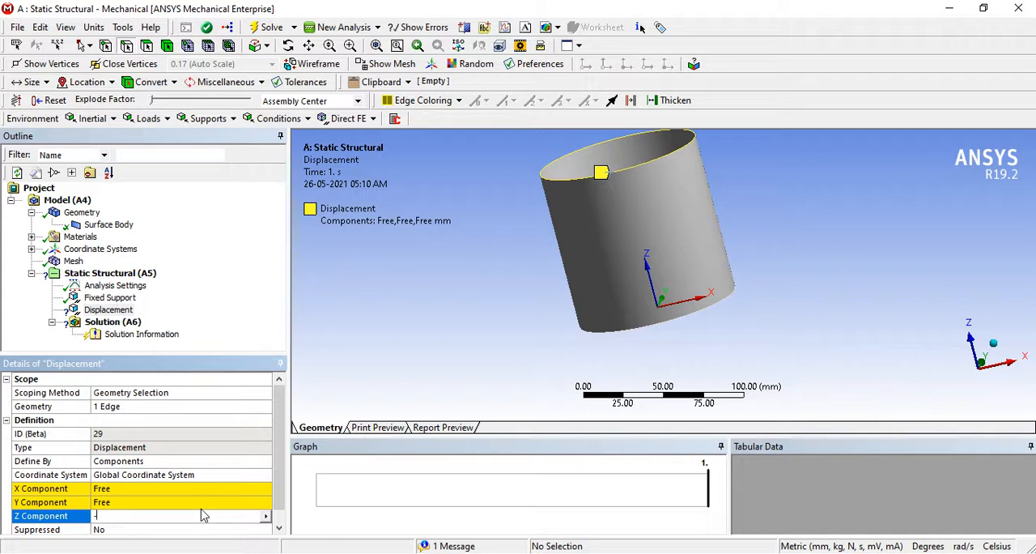
pyautogui.press('Return')
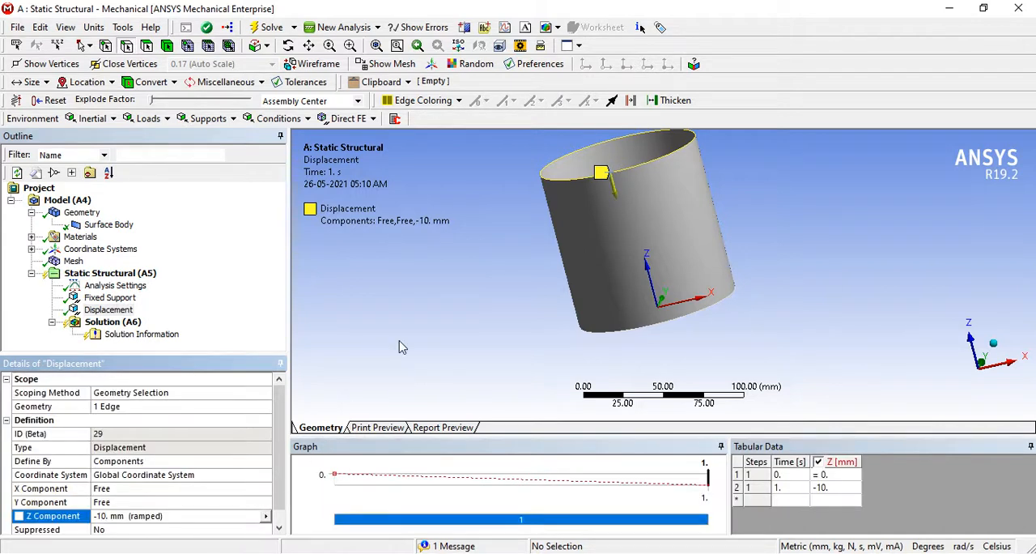
# - Set the Z component of the top edge's displacement to -2 mm
pyautogui.moveTo(675, 235); pyautogui.dragTo(671, 334, button='middle')
pyautogui.scroll(-3, 678, 263)
pyautogui.click(118, 518)
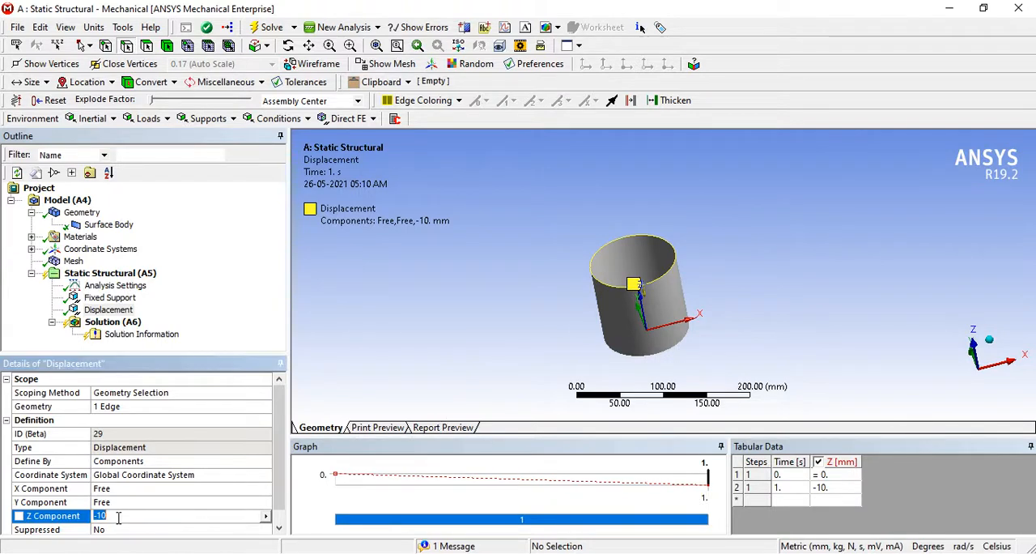
pyautogui.write('-2')
pyautogui.press('Return')
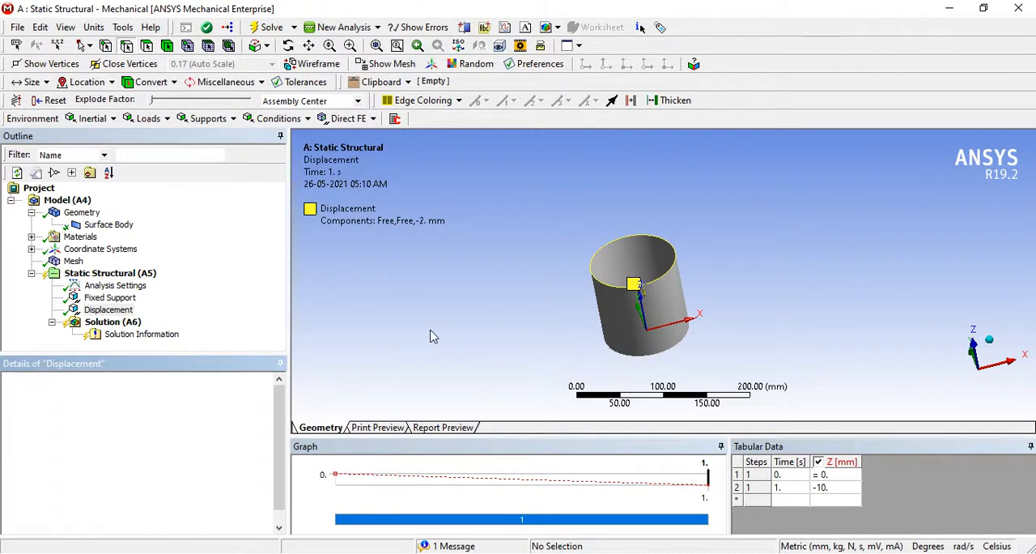
# - Solve the static structural analysis and check the displacement load on the top edge
pyautogui.rightClick(91, 324)
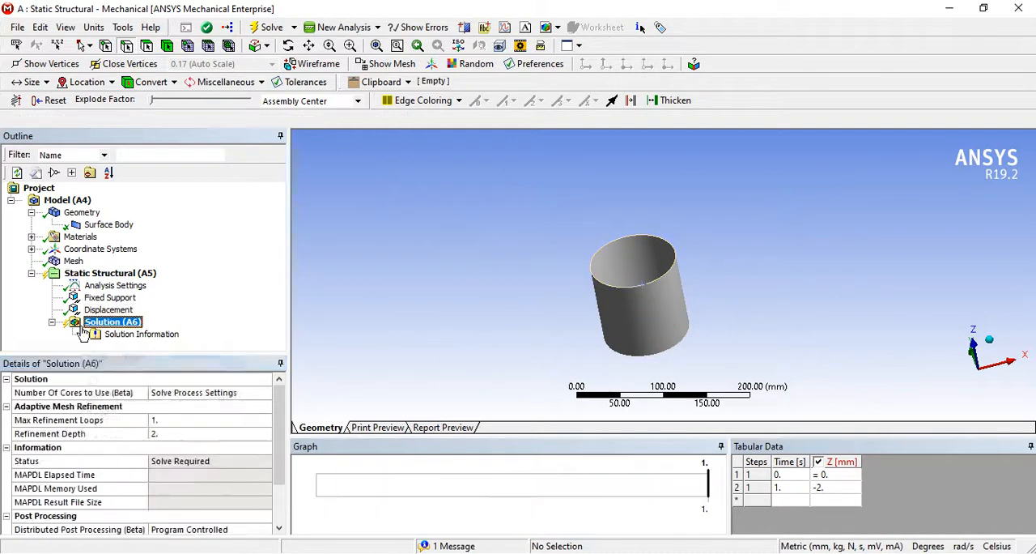
pyautogui.click(113, 356)
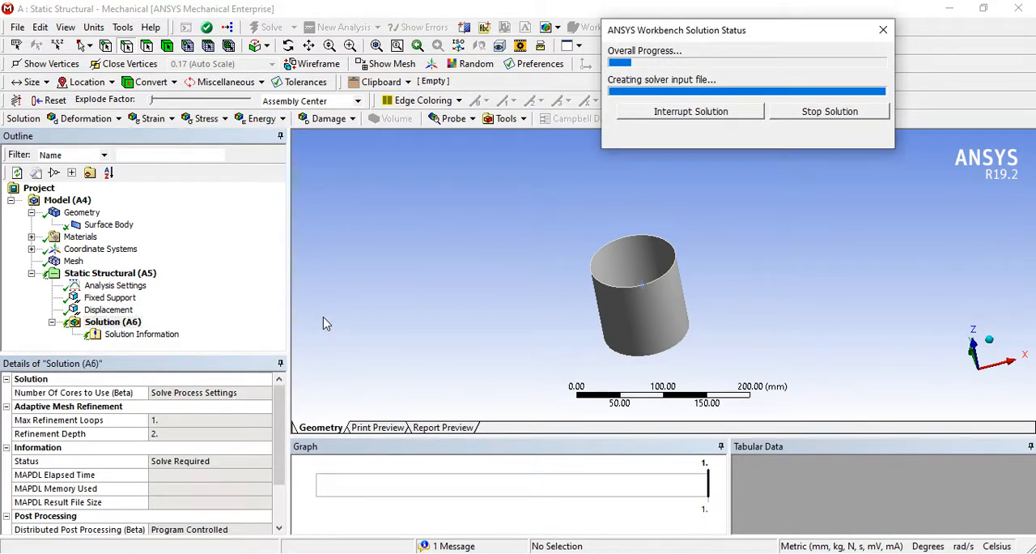
pyautogui.click(108, 309)
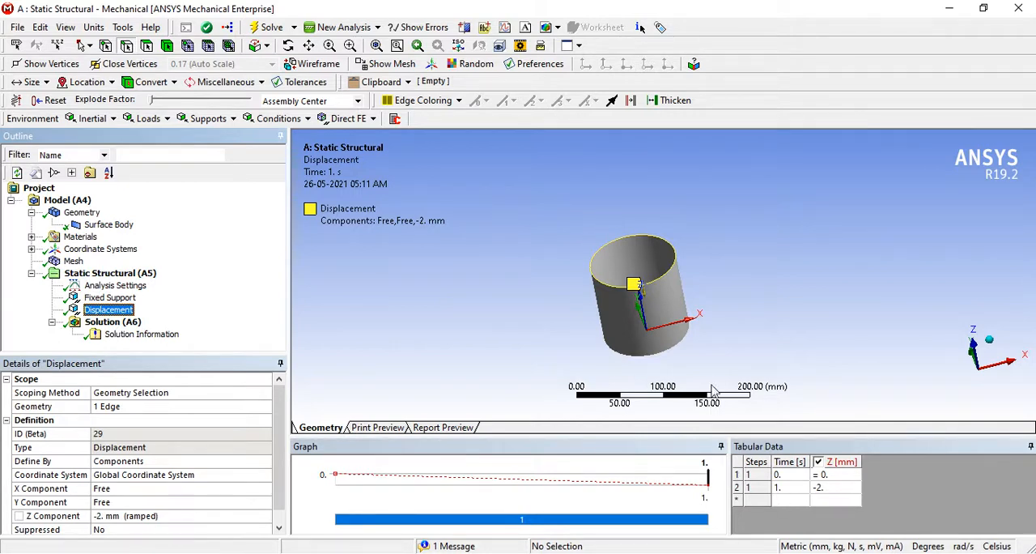
pyautogui.moveTo(603, 401); pyautogui.dragTo(599, 387, button='middle')
# - Add Equivalent (von-Mises) Stress and Total Deformation results to the solution and evaluate all results
pyautogui.click(113, 323)
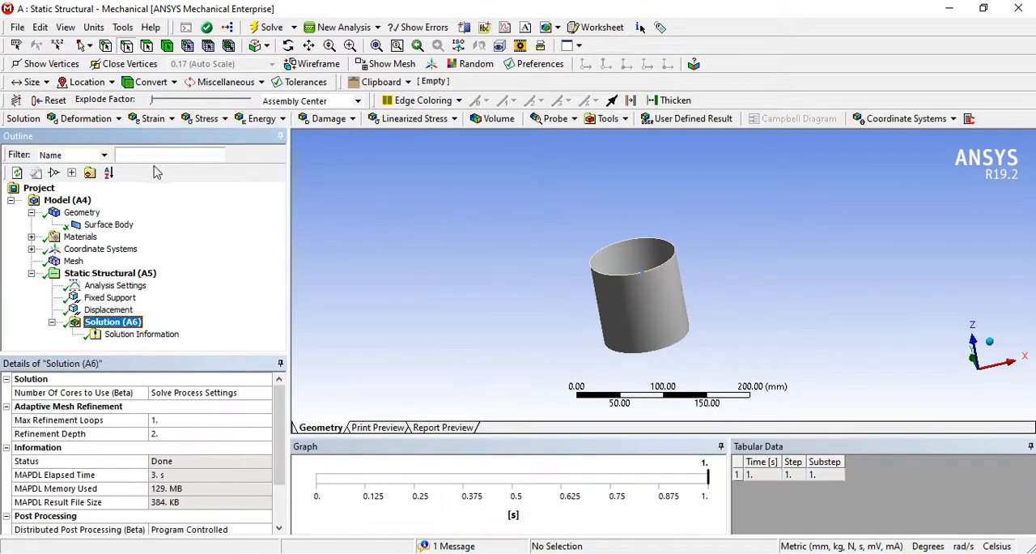
pyautogui.click(203, 121)
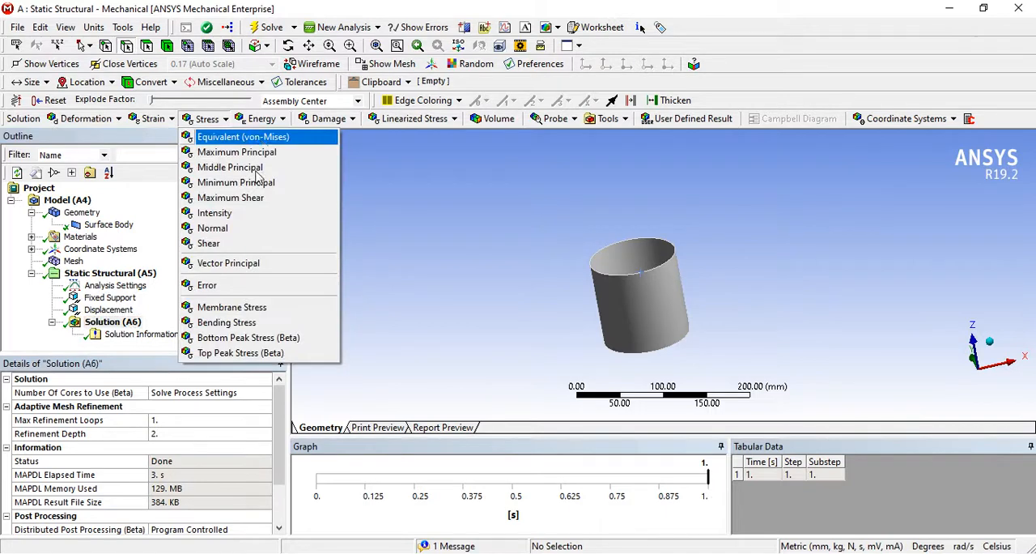
pyautogui.click(259, 139)
pyautogui.click(118, 118)
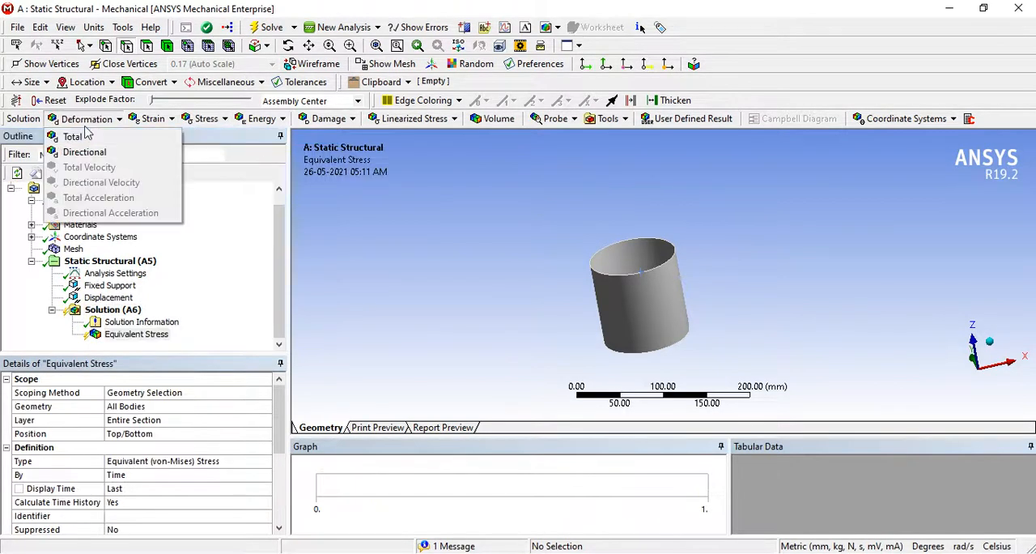
pyautogui.click(89, 137)
pyautogui.rightClick(148, 338)
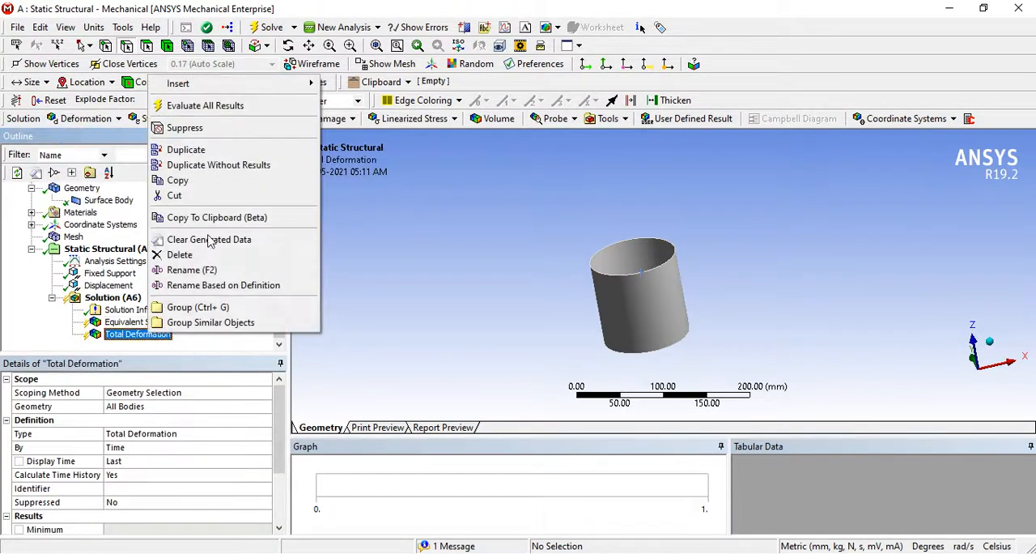
pyautogui.click(212, 106)
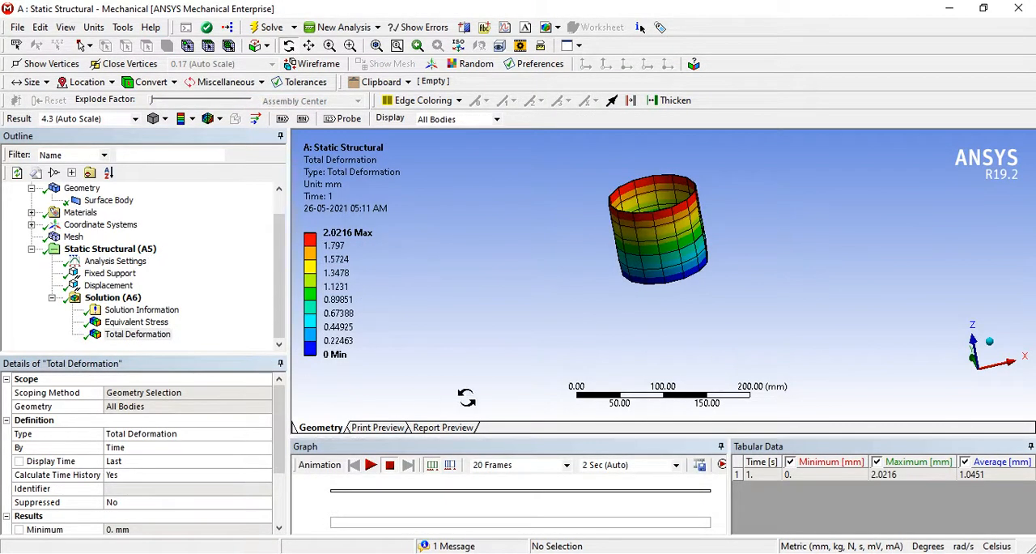
# - Mark the maximum values of Total Deformation and Equivalent Stress as output parameters
pyautogui.scroll(-2, 275, 445)
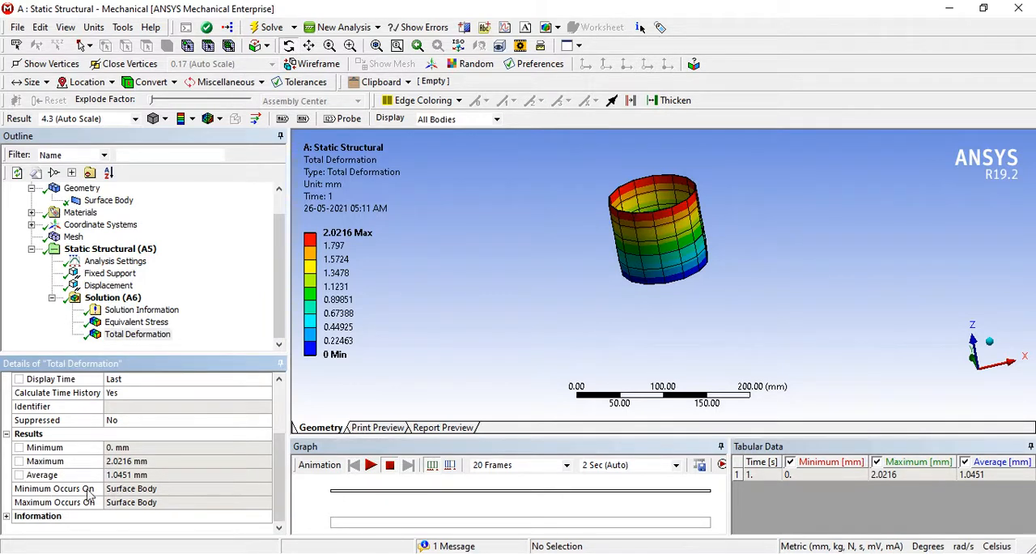
pyautogui.click(19, 461)
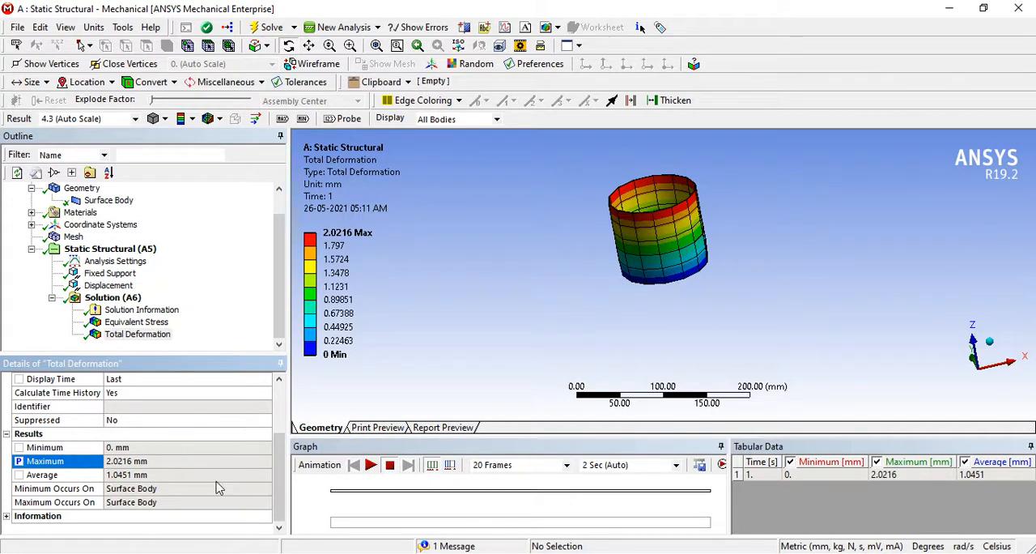
pyautogui.click(133, 322)
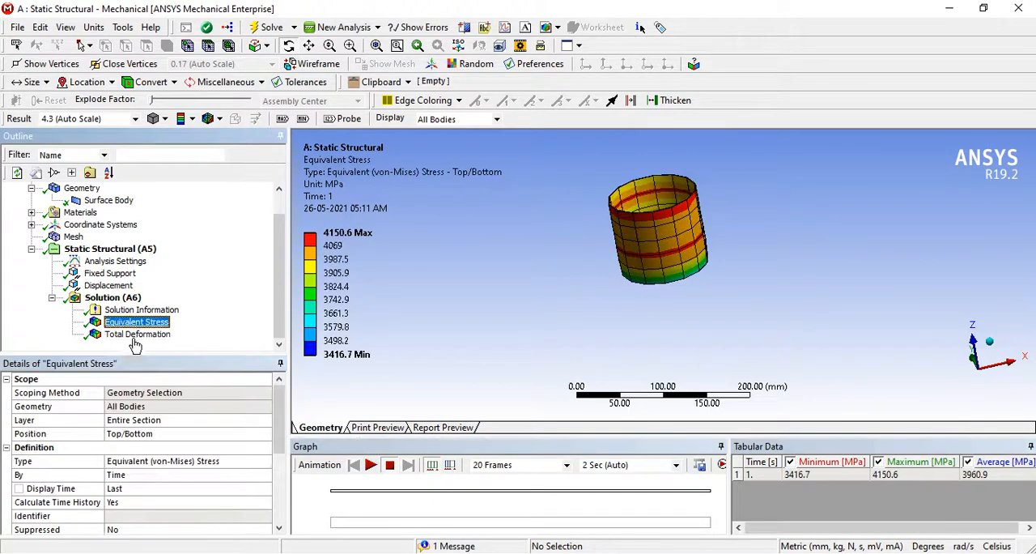
pyautogui.scroll(-4, 32, 494)
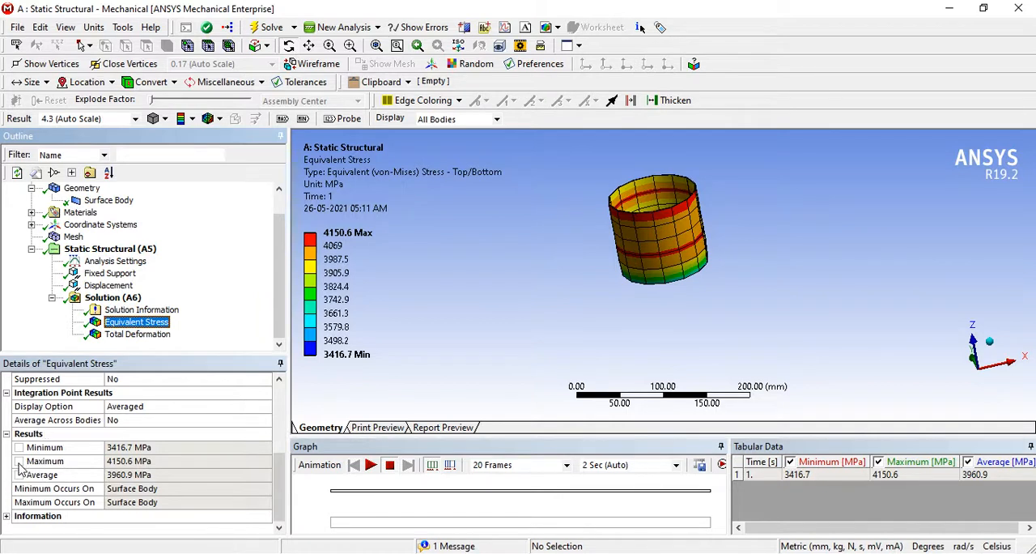
pyautogui.click(19, 461)
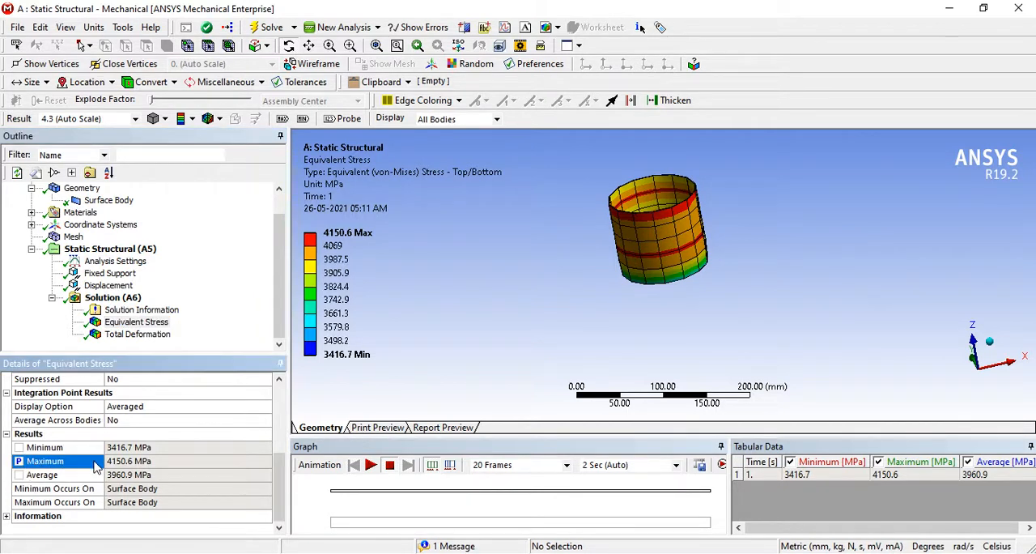
pyautogui.click(194, 323)
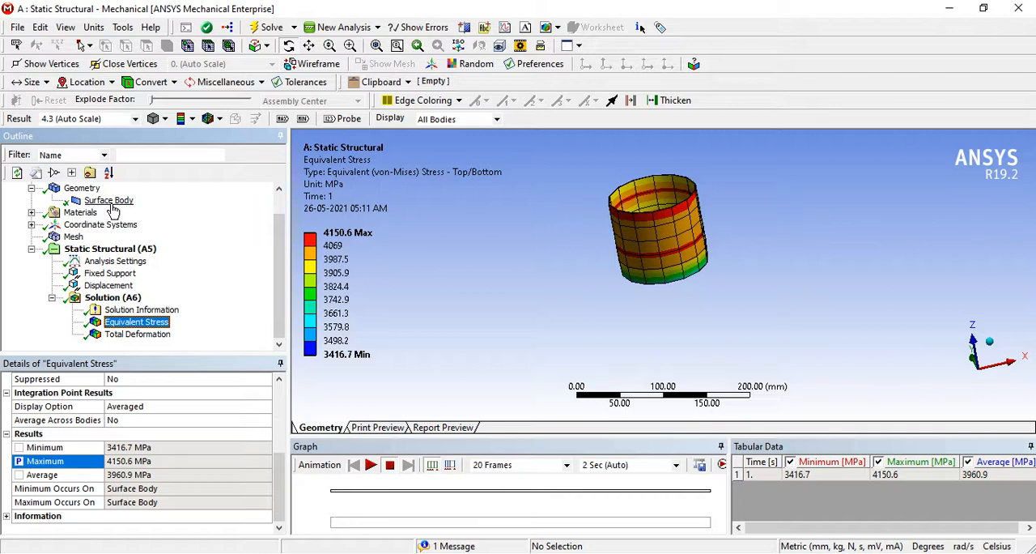
# - Close Mechanical and open the Parameter Set in Workbench to review the deformation and stress outputs and the Dia_inner and Height inputs
pyautogui.click(1021, 8)
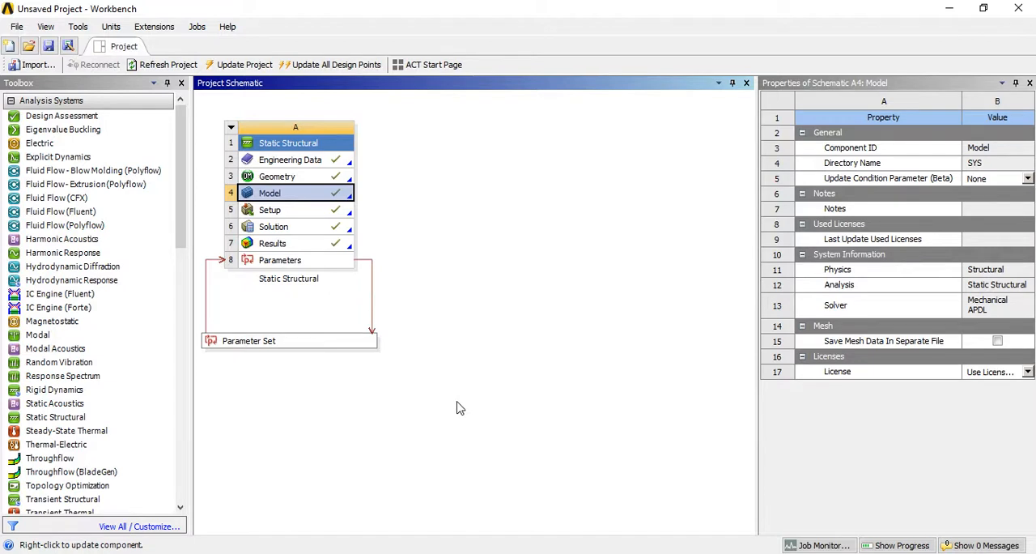
pyautogui.doubleClick(303, 347)
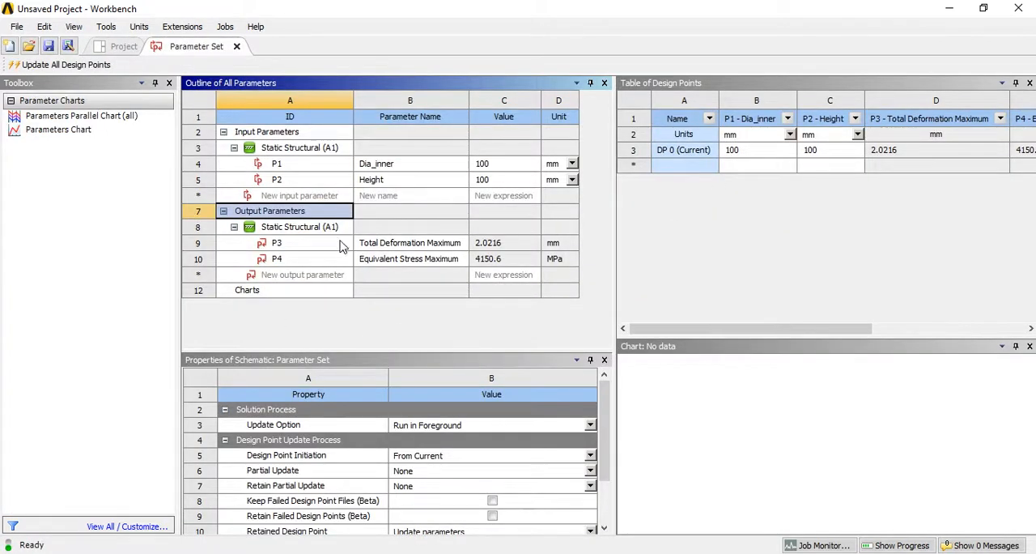
pyautogui.click(340, 244)
pyautogui.click(369, 244)
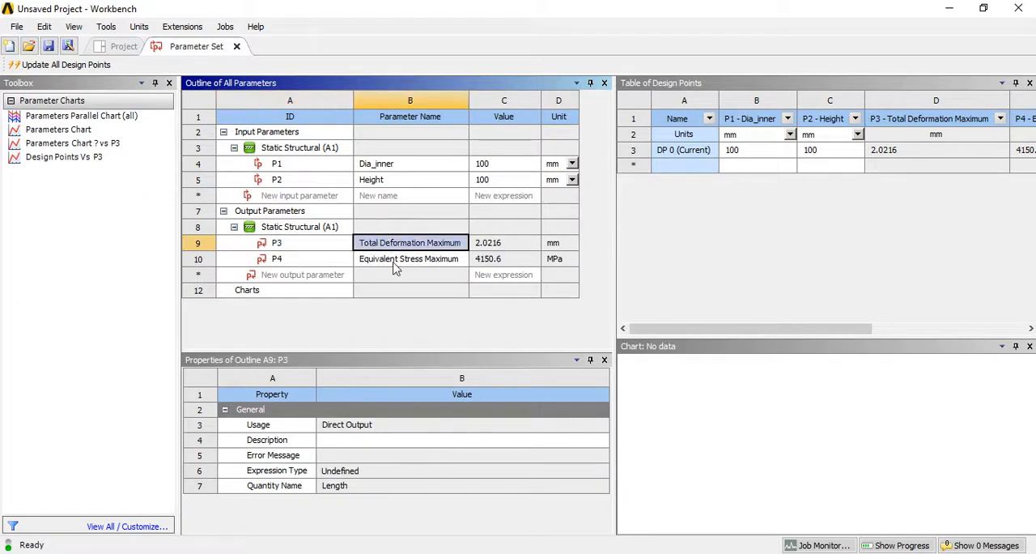
pyautogui.click(399, 268)
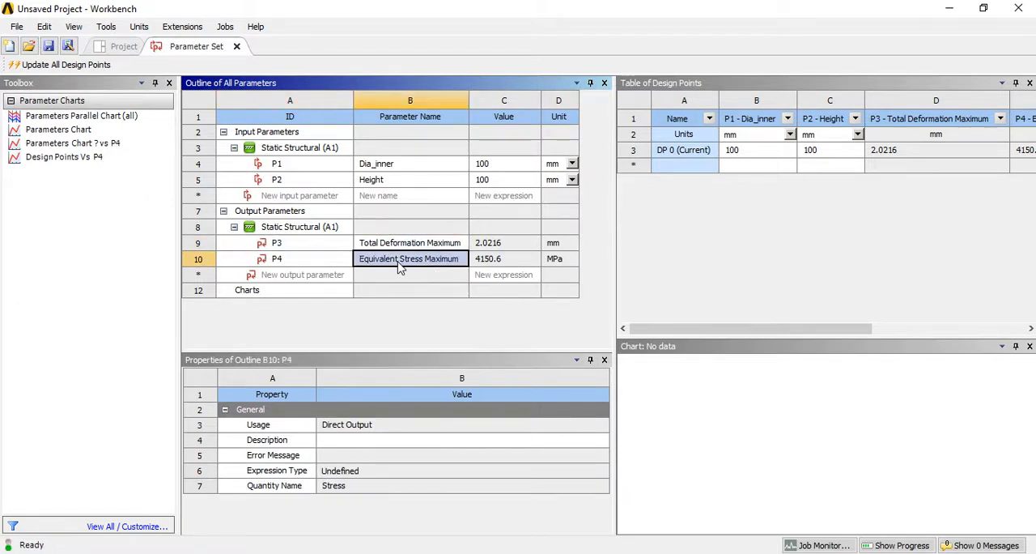
pyautogui.click(410, 168)
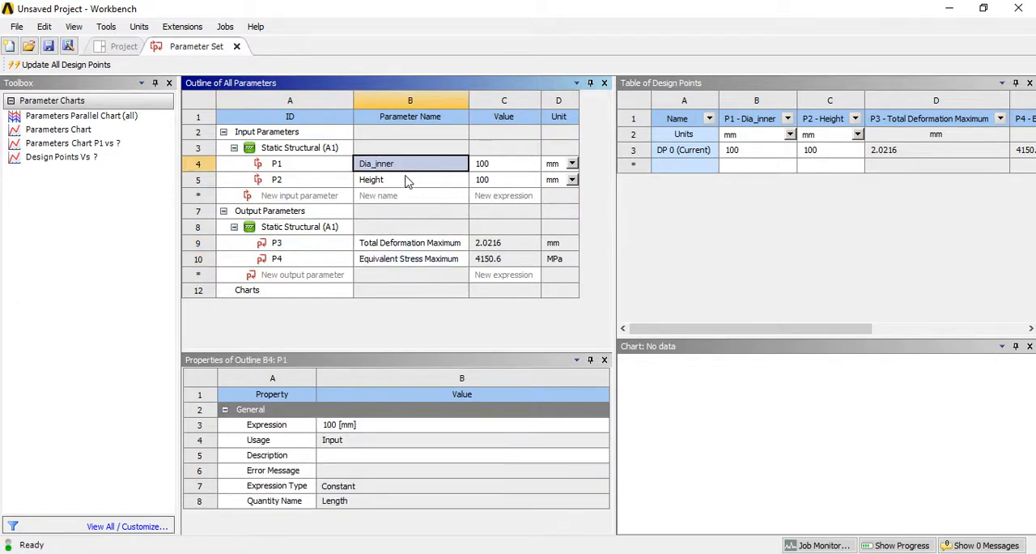
pyautogui.click(403, 179)
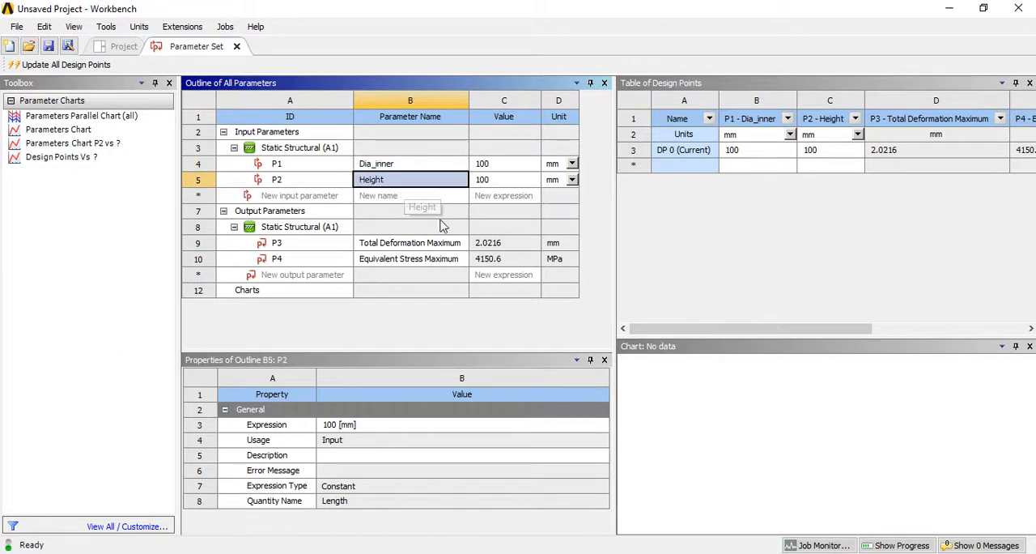
# - Add a new design point with Dia_inner set to 150 mm in the design points table
pyautogui.click(739, 166)
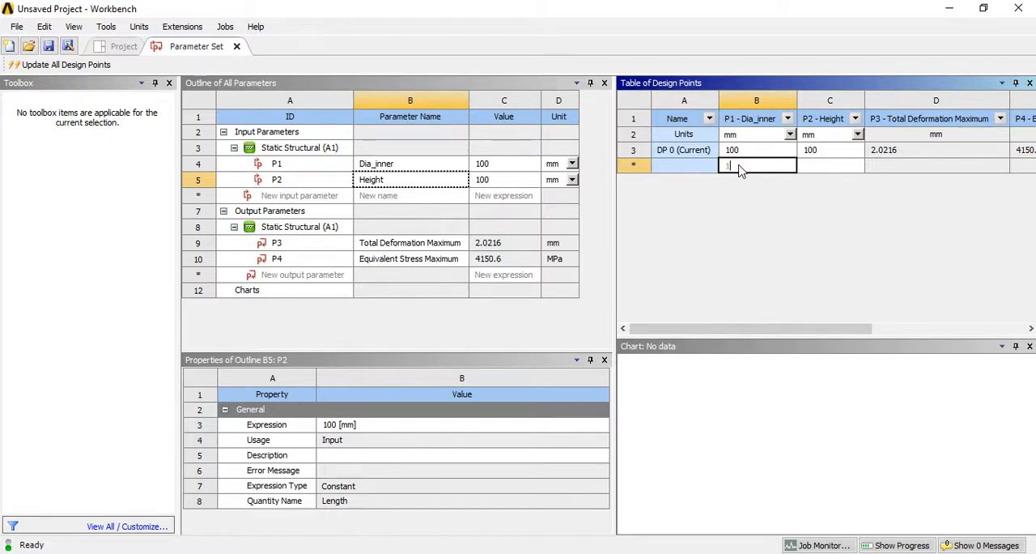
pyautogui.write('150')
pyautogui.press('Return')
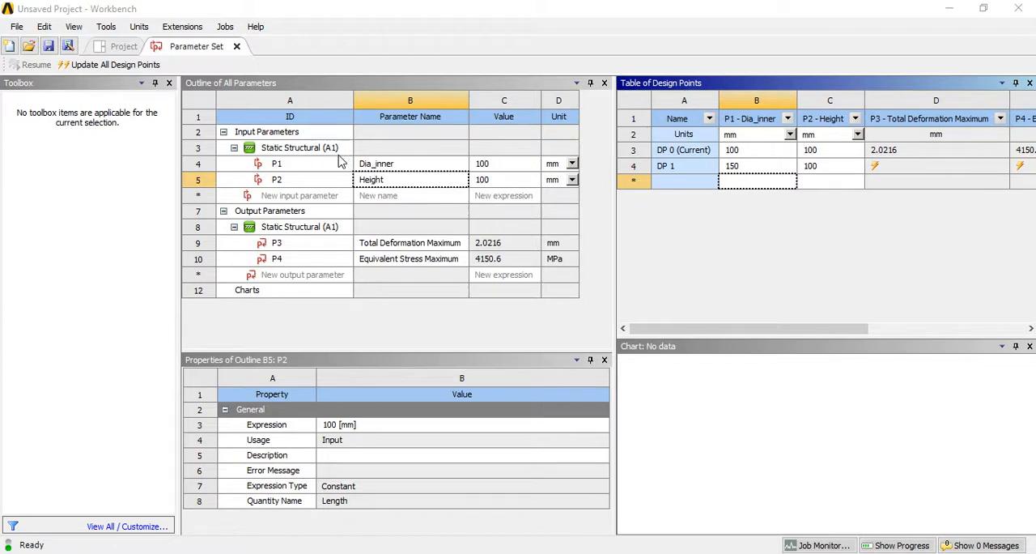
# - Close the Parameter Set, add a Direct Optimization system linked to it and open its Objectives and Constraints
pyautogui.click(237, 46)
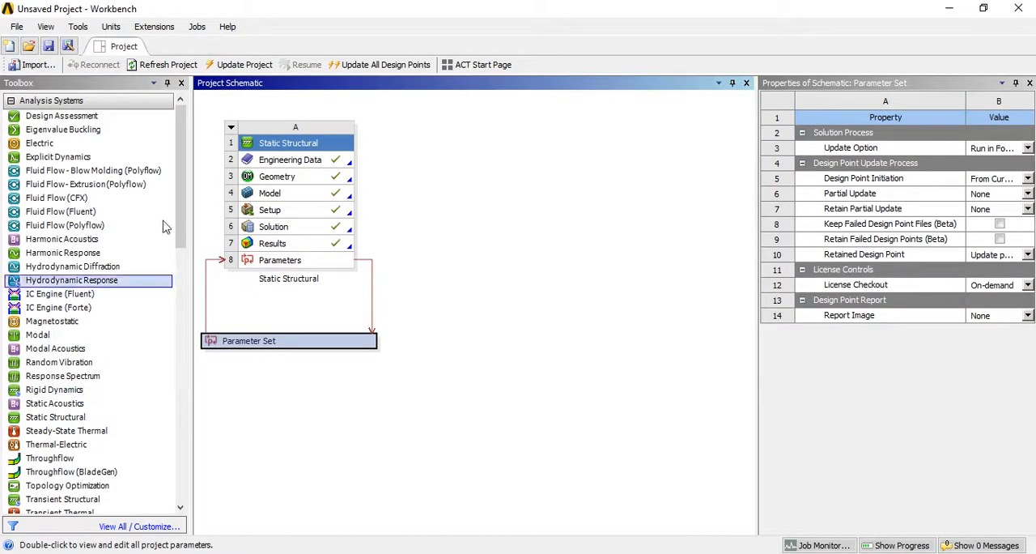
pyautogui.moveTo(177, 207); pyautogui.dragTo(196, 481)
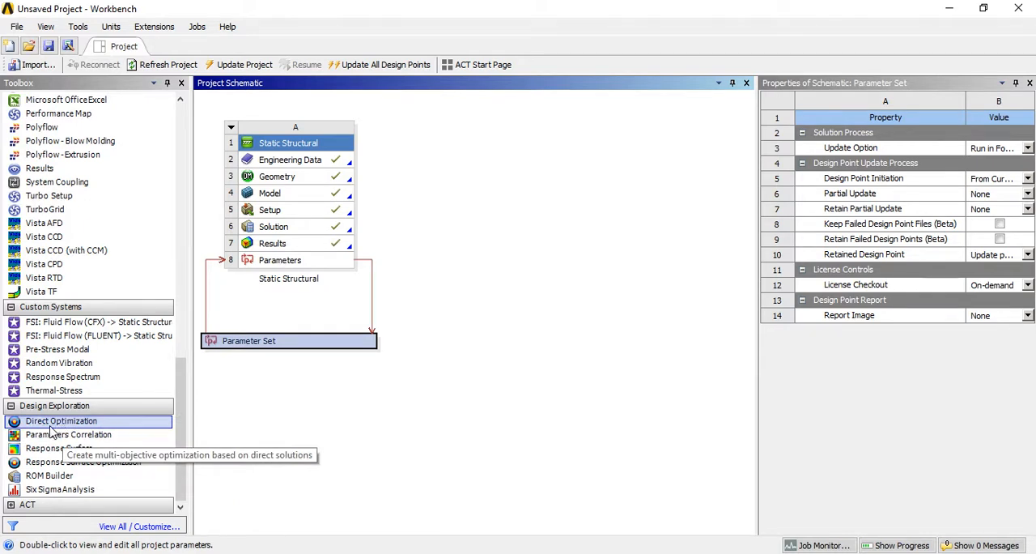
pyautogui.moveTo(50, 429); pyautogui.dragTo(314, 362)
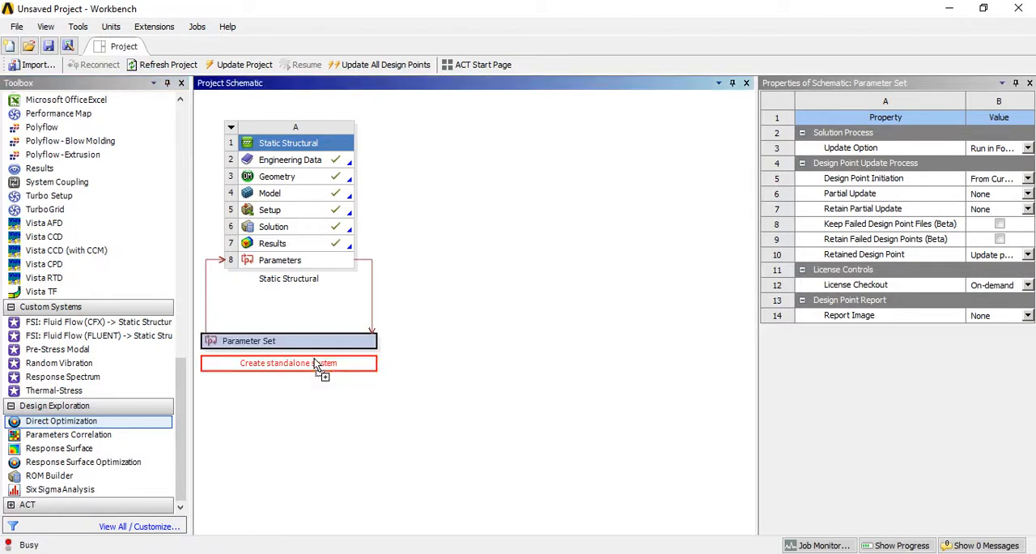
pyautogui.moveTo(314, 362); pyautogui.dragTo(314, 362)
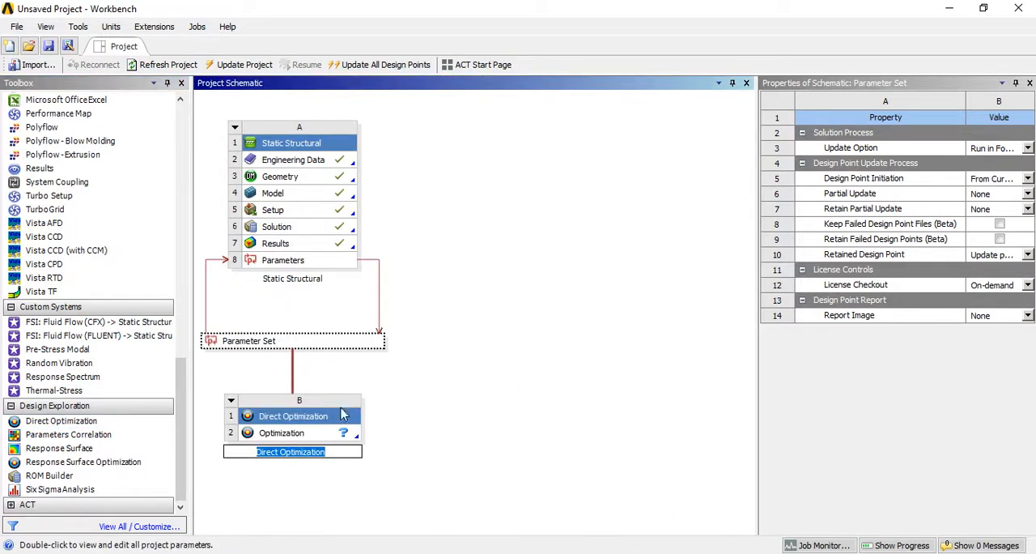
pyautogui.doubleClick(304, 433)
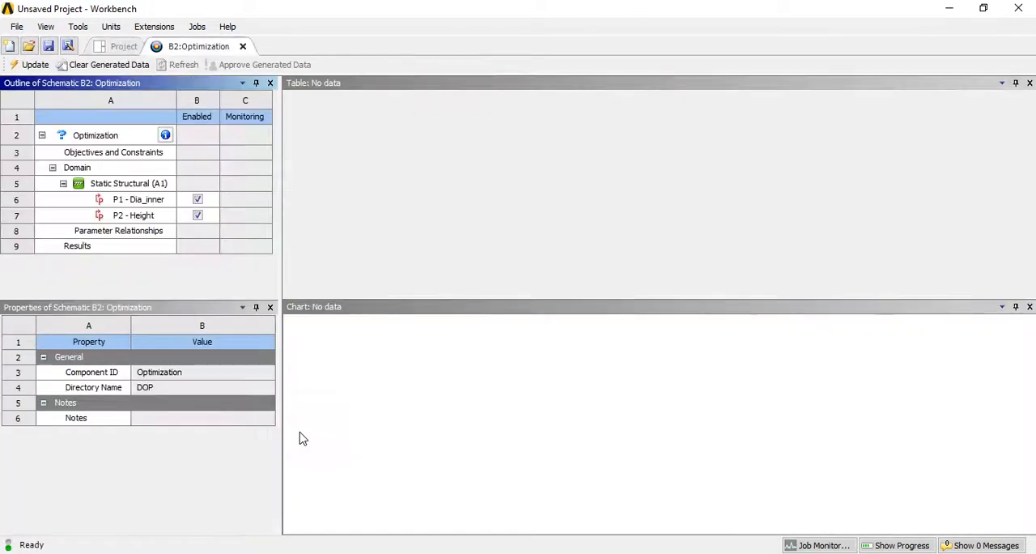
pyautogui.click(95, 138)
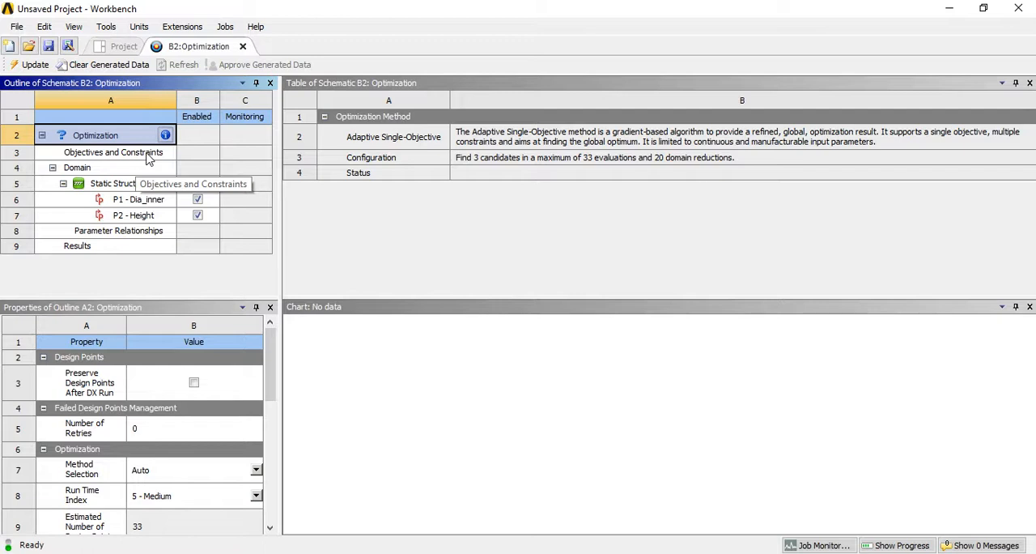
pyautogui.click(141, 158)
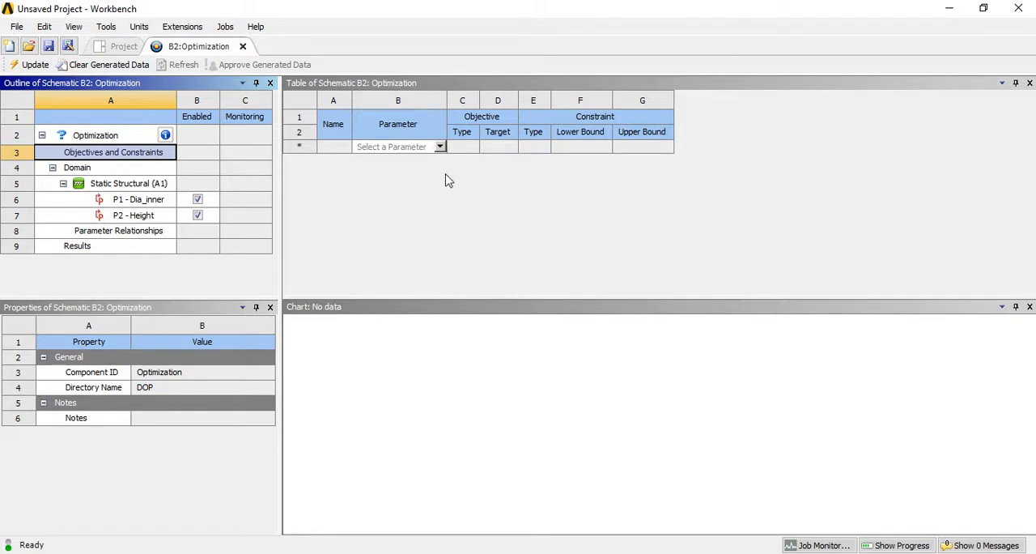
pyautogui.click(440, 146)
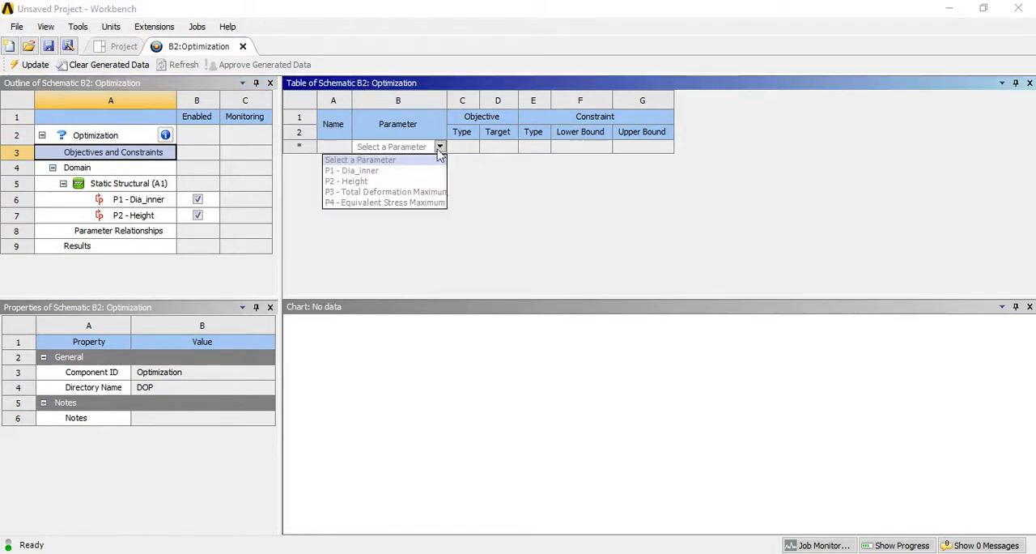
pyautogui.click(380, 170)
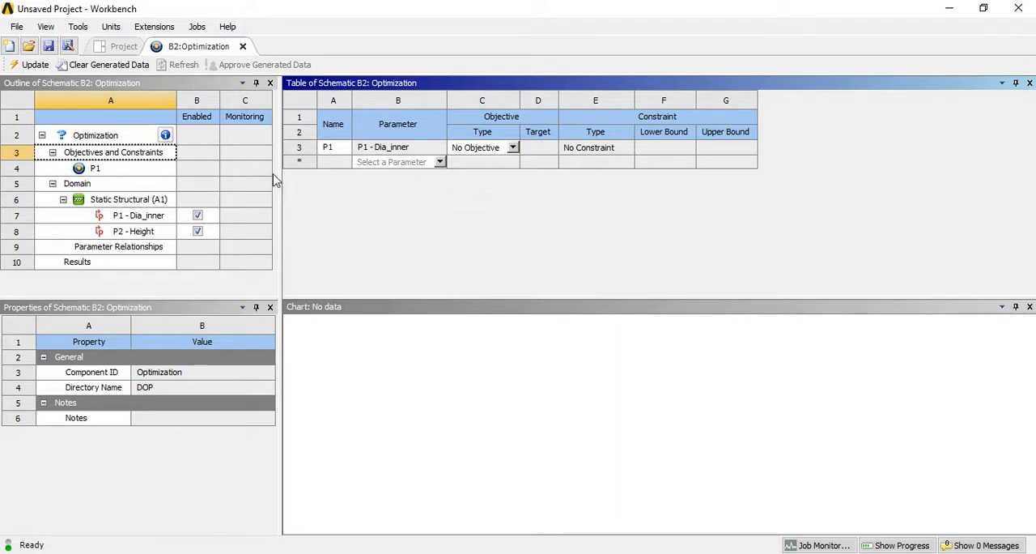
pyautogui.click(331, 148)
pyautogui.rightClick(332, 148)
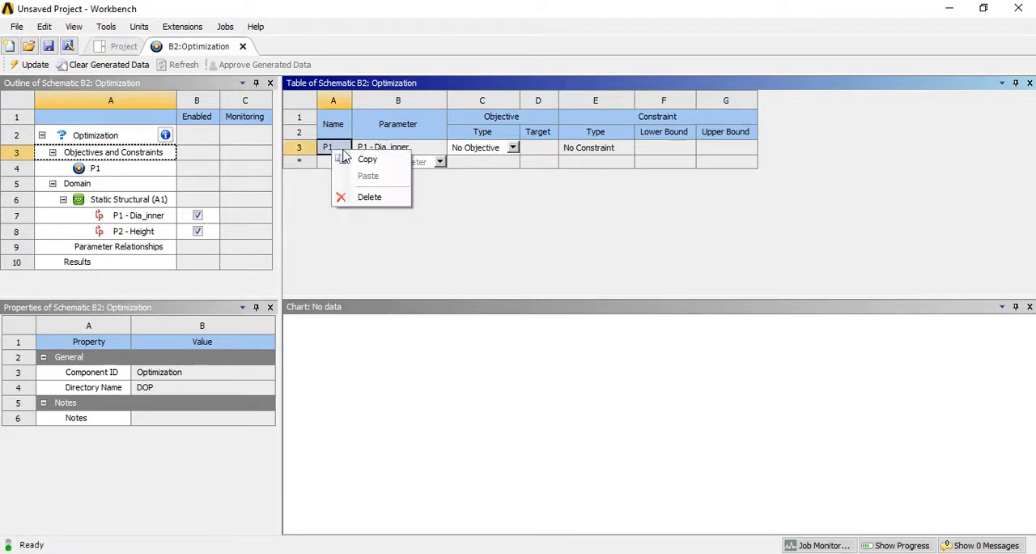
pyautogui.click(372, 197)
# - Add P3 - Total Deformation Maximum as an optimization objective with type Minimize
pyautogui.click(440, 147)
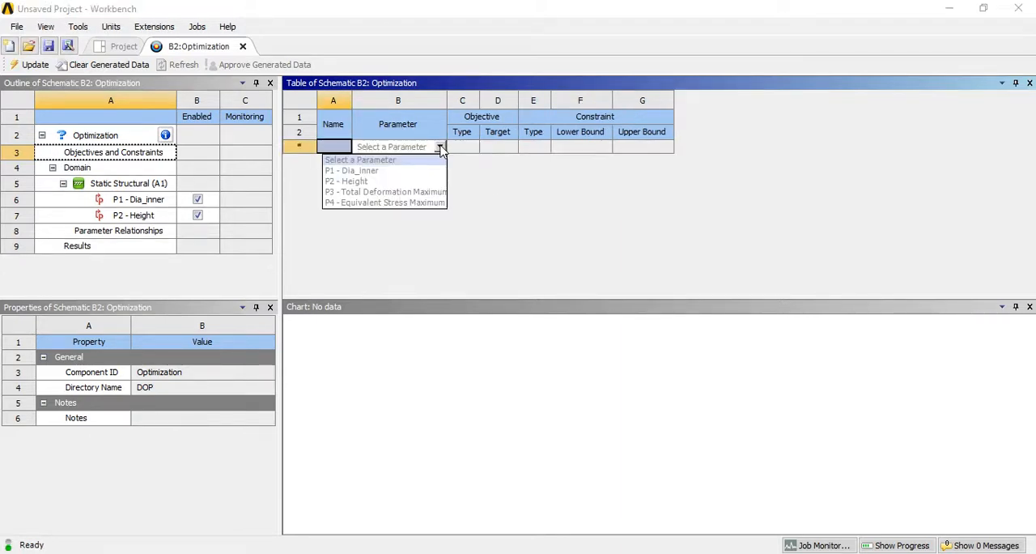
pyautogui.click(397, 192)
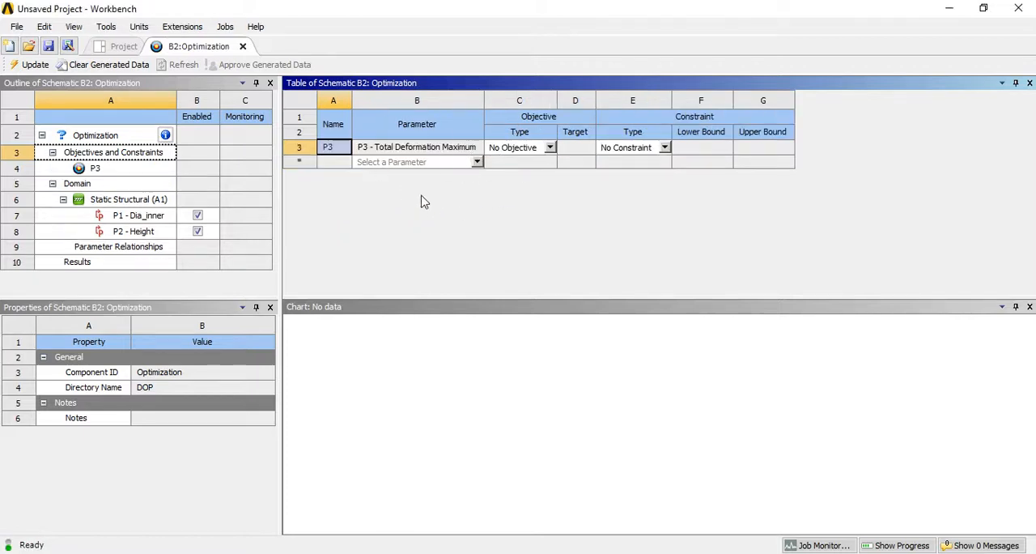
pyautogui.click(550, 149)
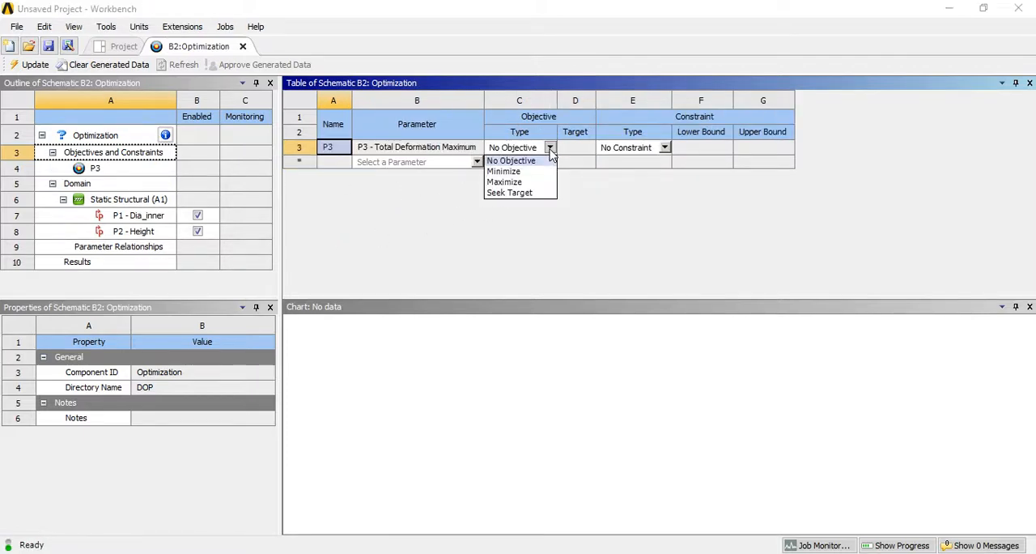
pyautogui.click(503, 172)
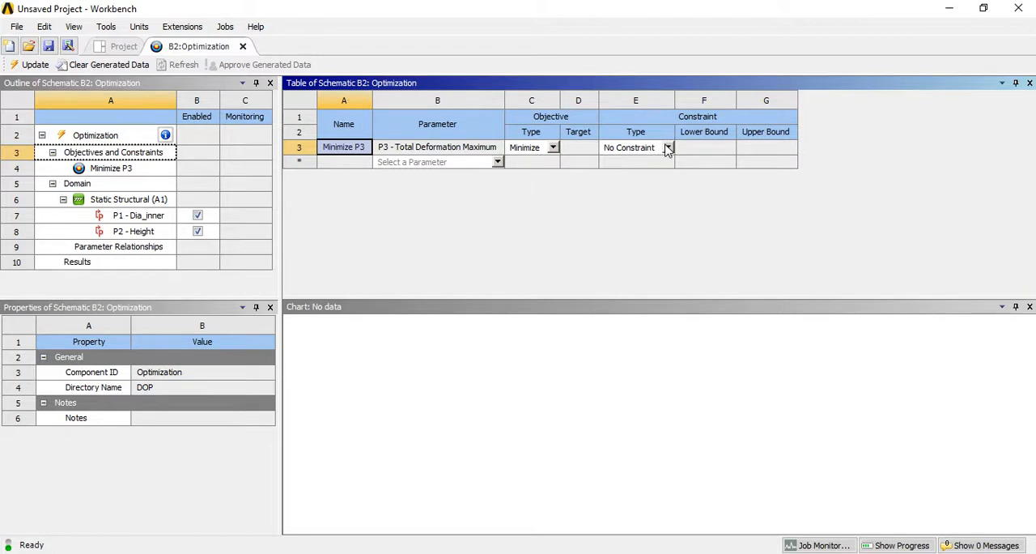
# - Try Seek Target as the objective type for Total Deformation Maximum and return it to Minimize
pyautogui.click(553, 148)
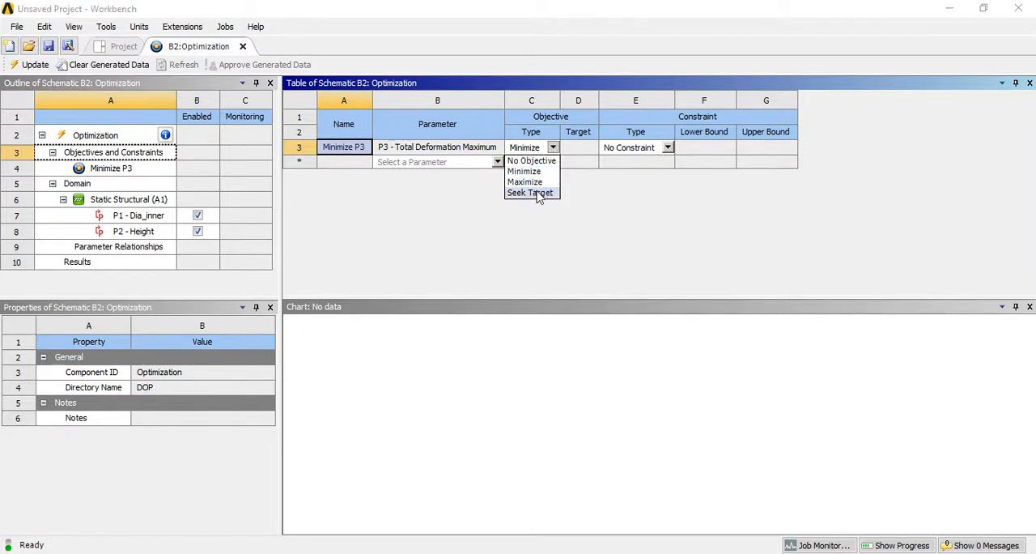
pyautogui.click(528, 194)
pyautogui.click(603, 149)
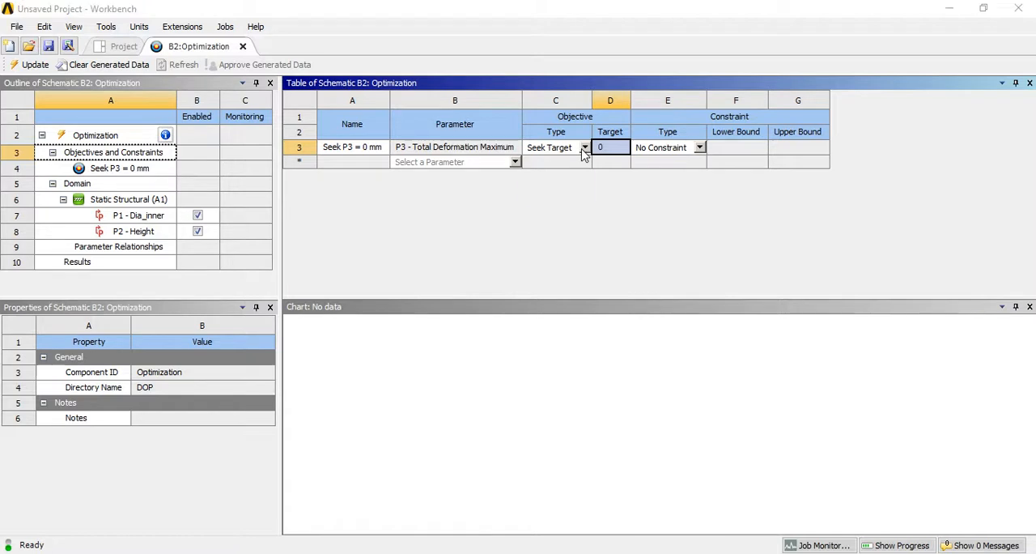
pyautogui.click(585, 147)
pyautogui.click(540, 170)
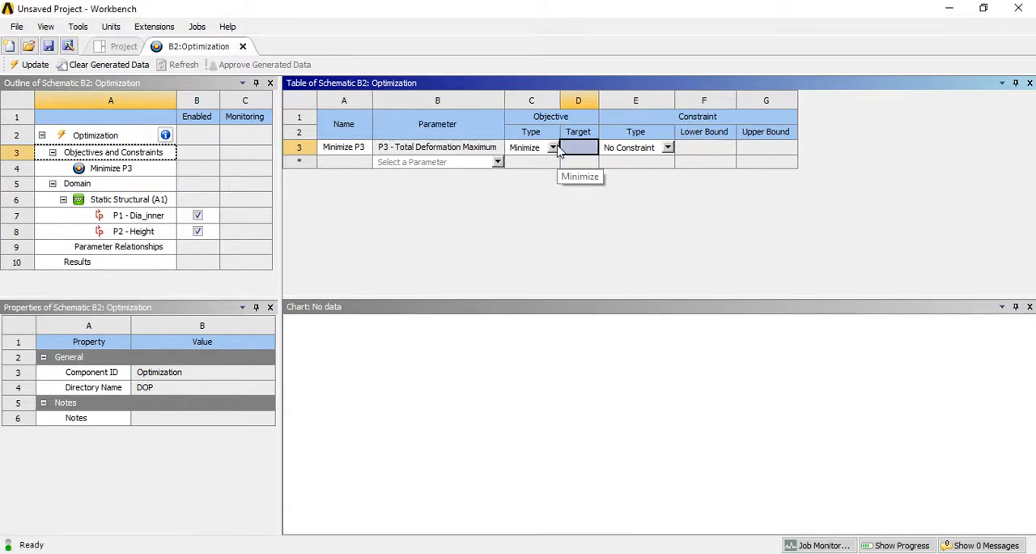
# - Add P4 - Equivalent Stress Maximum as a second optimization objective with type Minimize
pyautogui.click(497, 161)
pyautogui.click(439, 209)
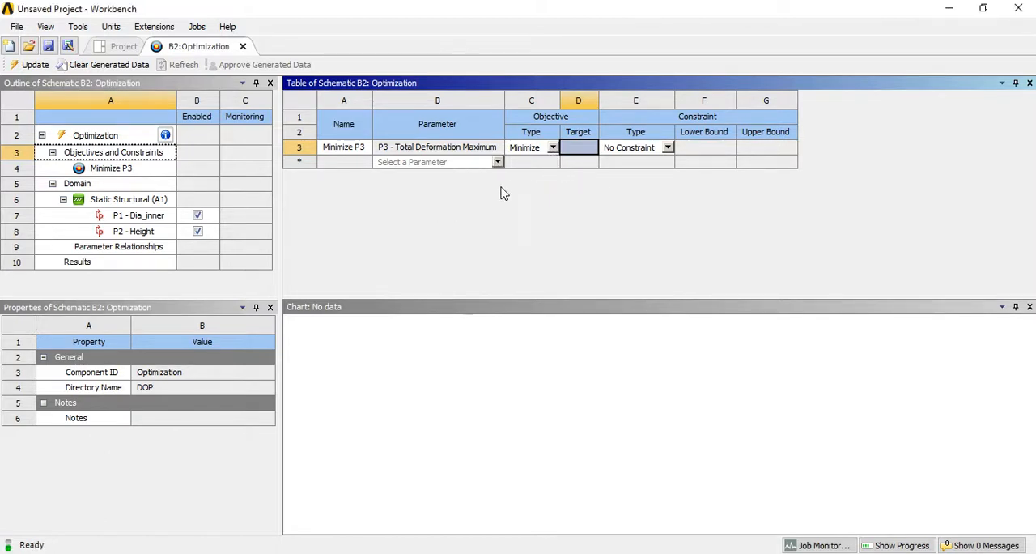
pyautogui.click(572, 165)
pyautogui.click(534, 188)
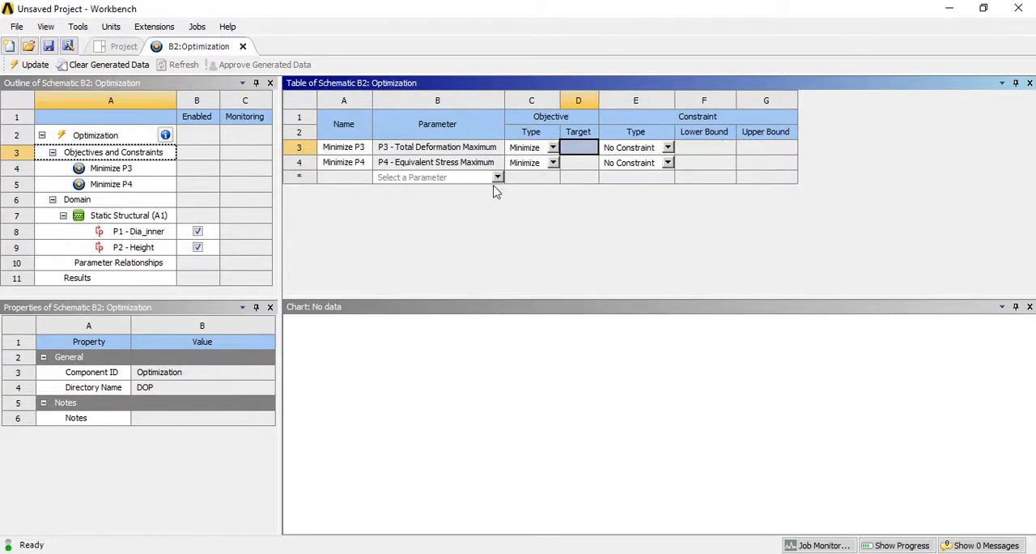
# - Try a Values <= Upper Bound constraint on Total Deformation Maximum and return it to No Constraint
pyautogui.click(666, 148)
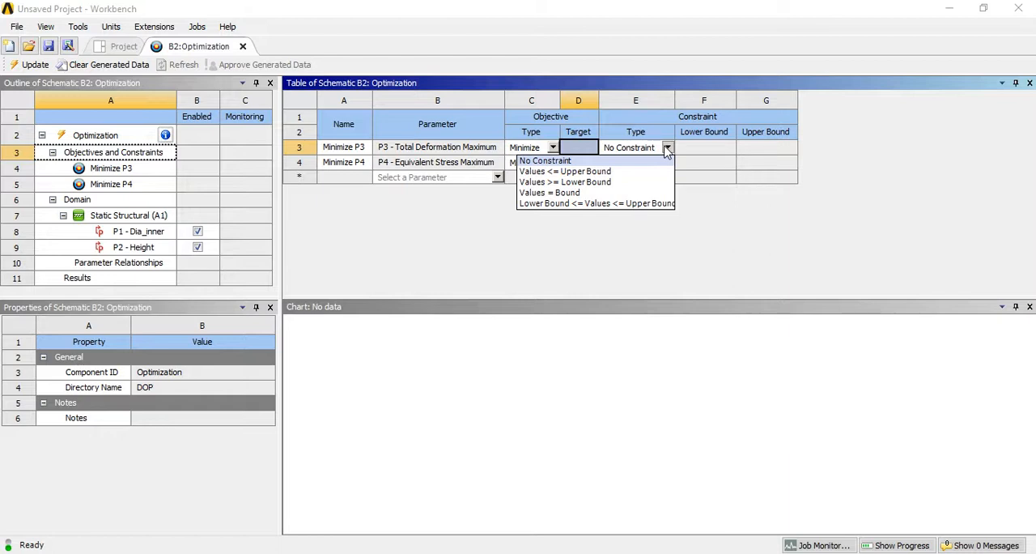
pyautogui.click(615, 171)
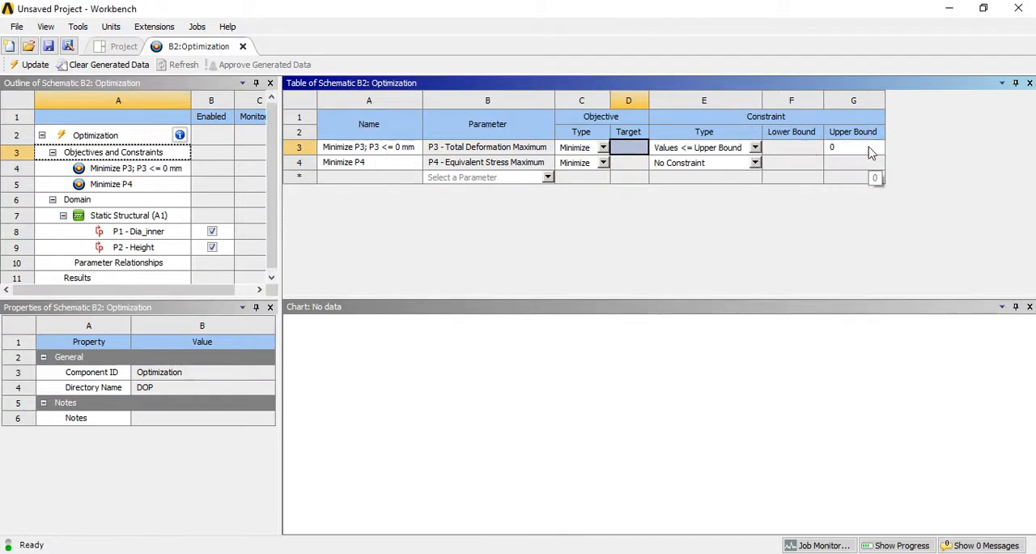
pyautogui.click(754, 149)
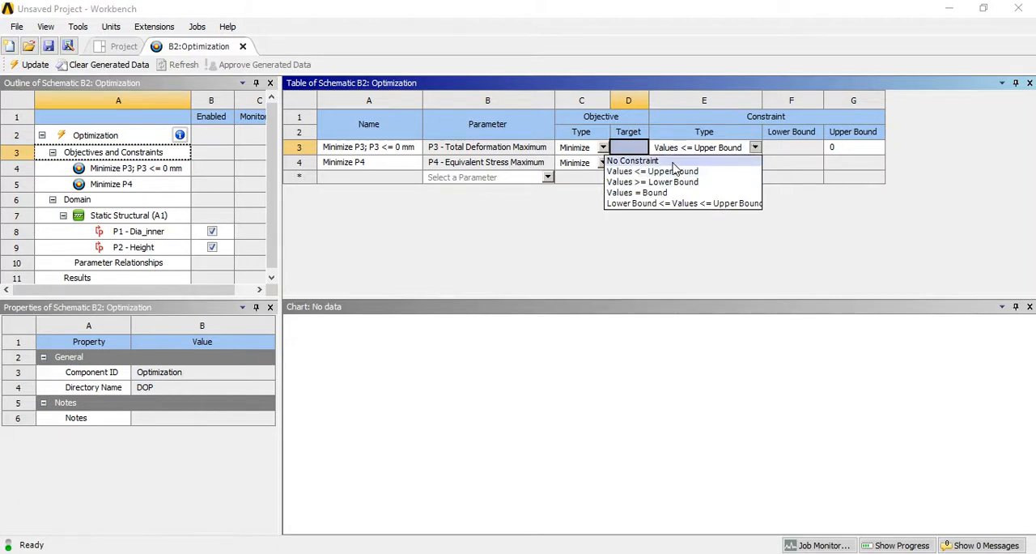
pyautogui.click(615, 161)
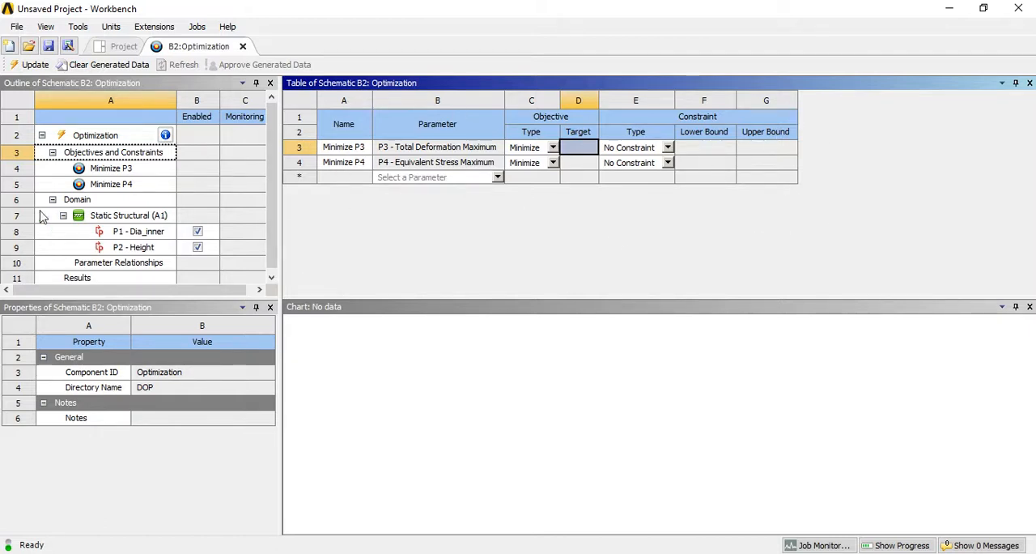
# - Set the optimization domain of P1 - Dia_inner to a lower bound of 60 mm and an upper bound of 120 mm
pyautogui.click(146, 235)
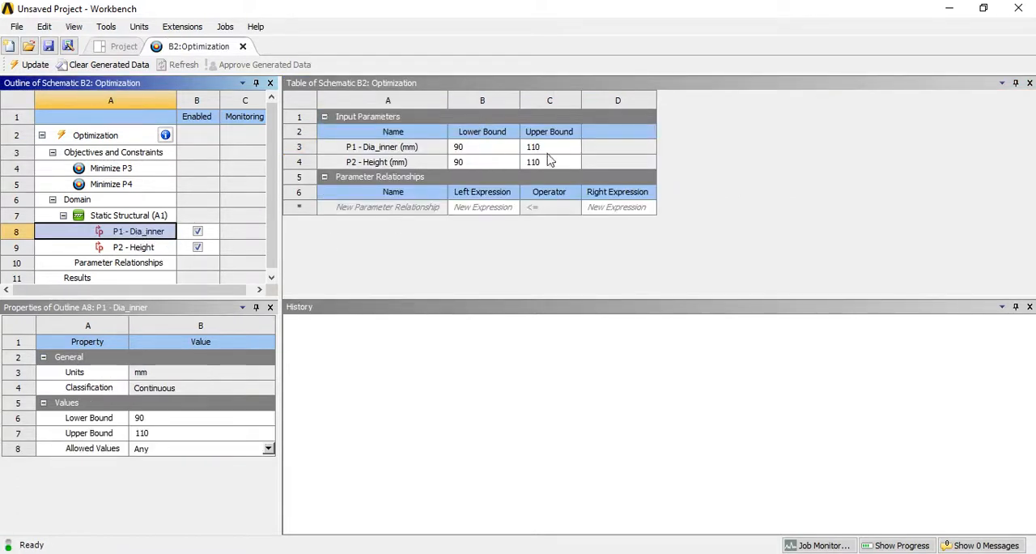
pyautogui.click(483, 149)
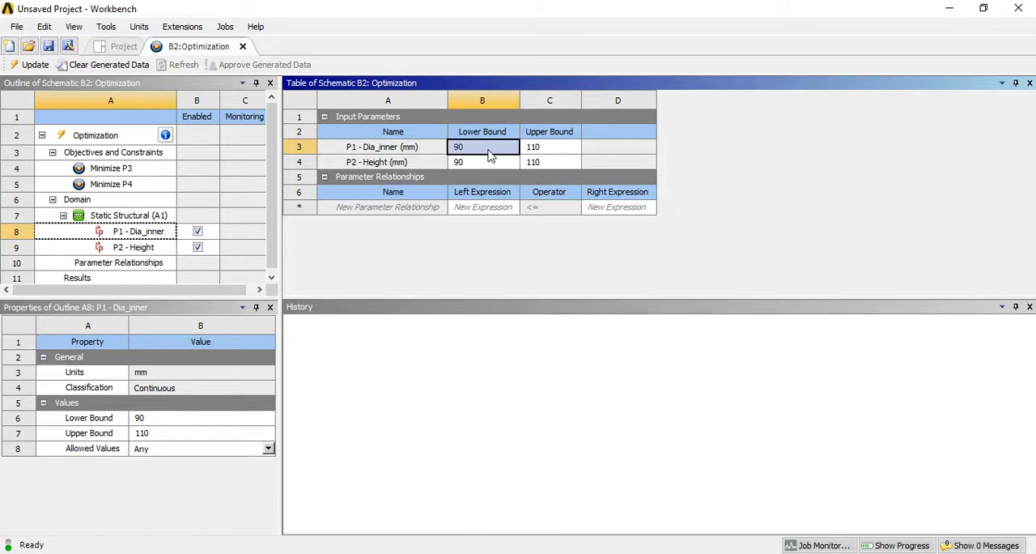
pyautogui.write('60')
pyautogui.click(564, 147)
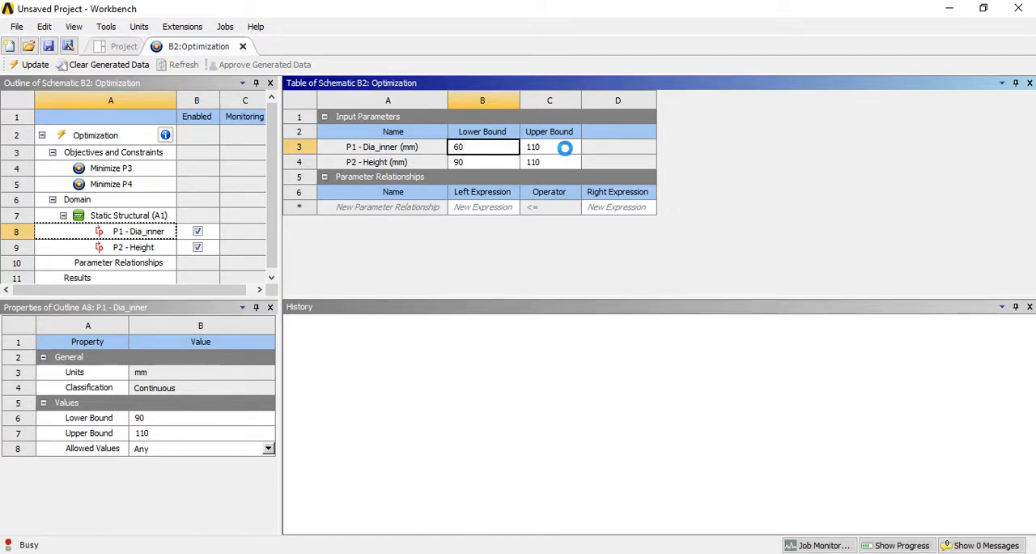
pyautogui.write('120')
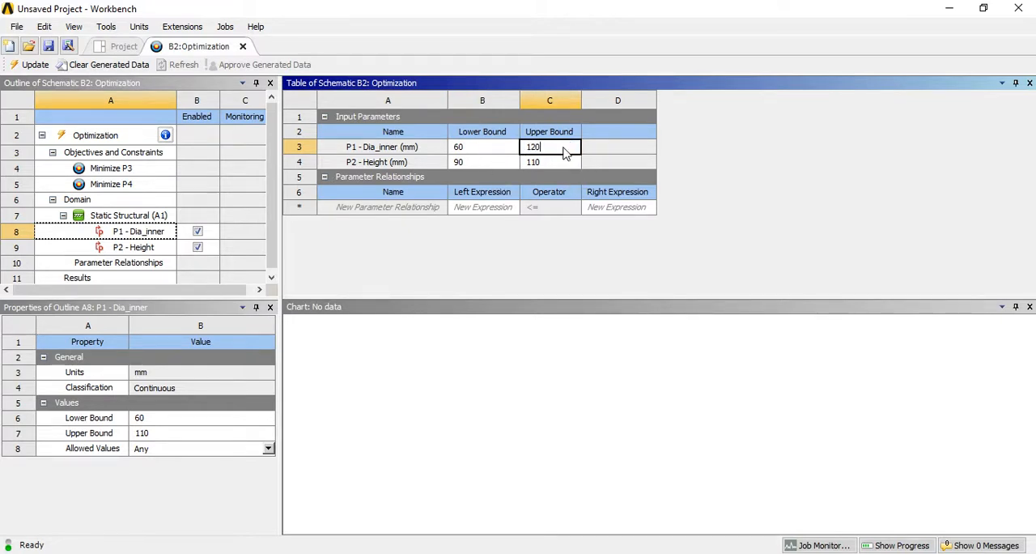
# - Set the optimization domain of P2 - Height to a lower bound of 70 mm and an upper bound of 150 mm
pyautogui.click(486, 162)
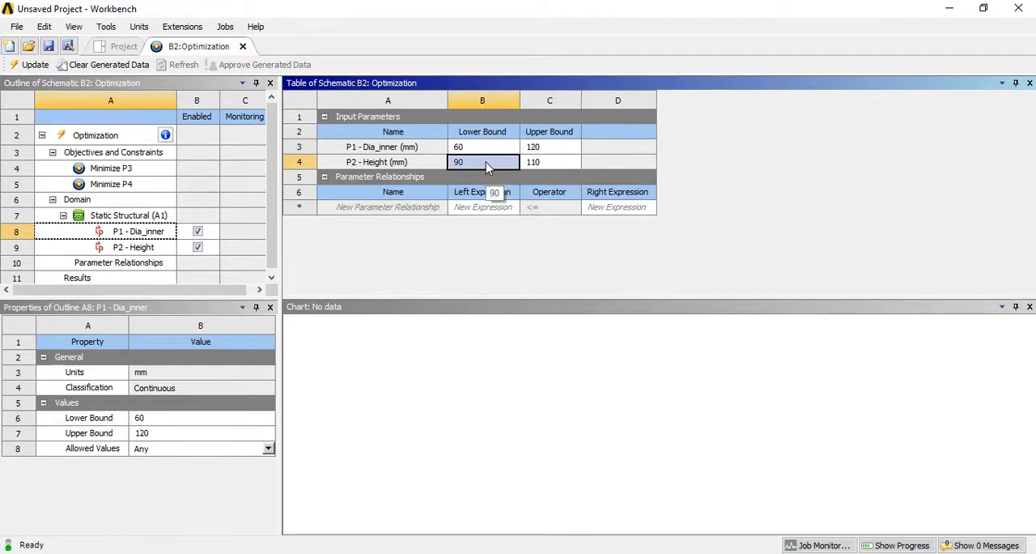
pyautogui.write('70')
pyautogui.click(558, 161)
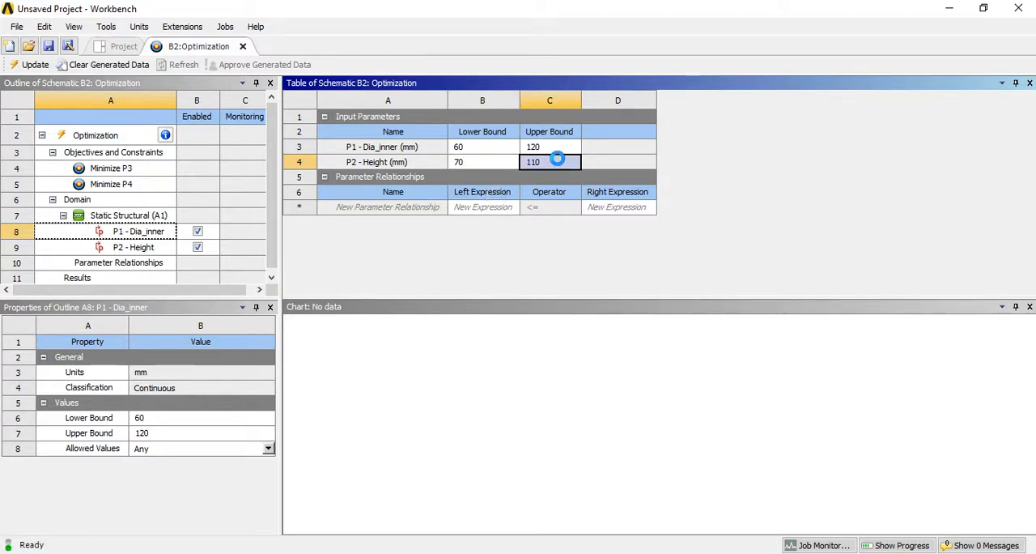
pyautogui.write('150')
pyautogui.press('Return')
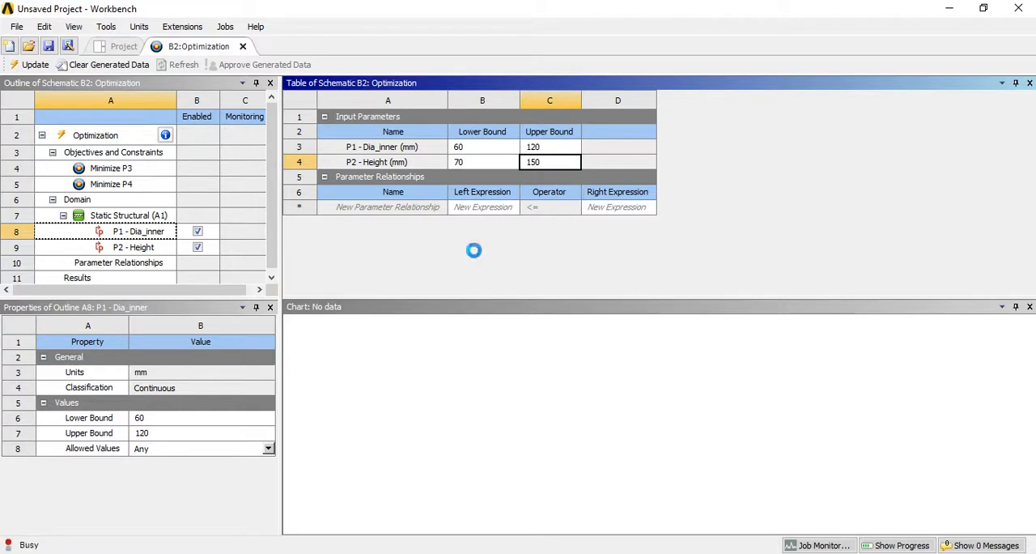
# - Update the optimization with its progress shown and review the design points listed in the Raw Optimization Data table
pyautogui.click(128, 220)
pyautogui.click(120, 265)
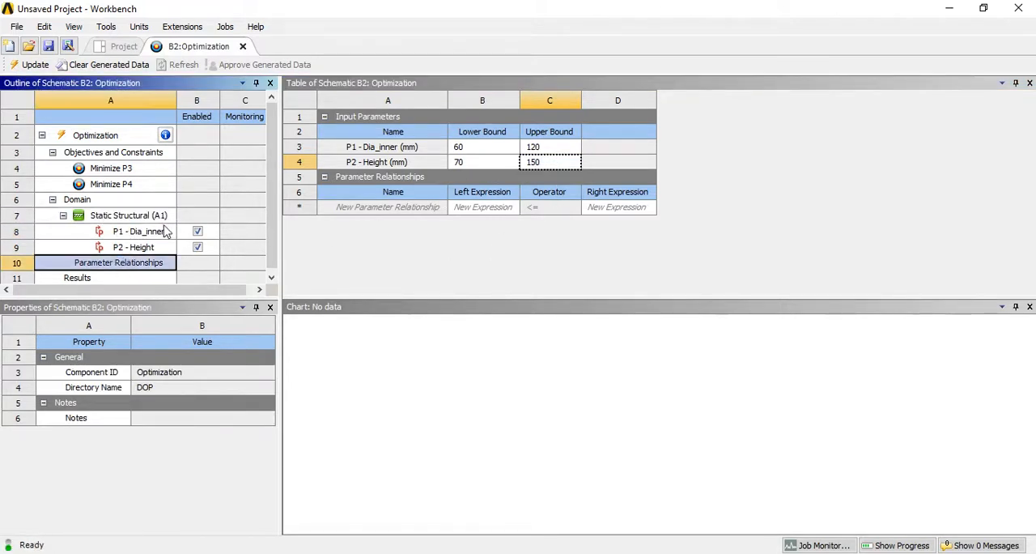
pyautogui.click(129, 220)
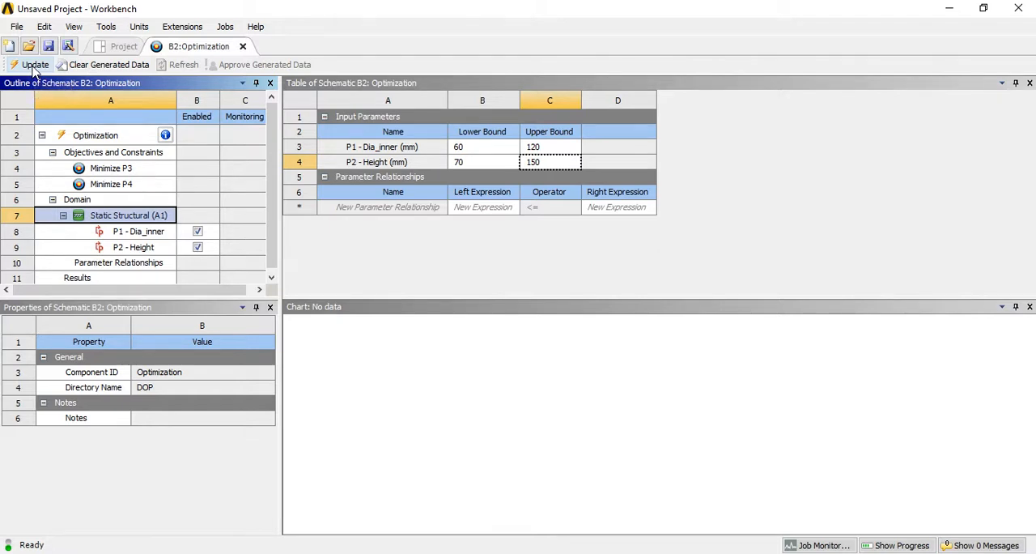
pyautogui.click(29, 68)
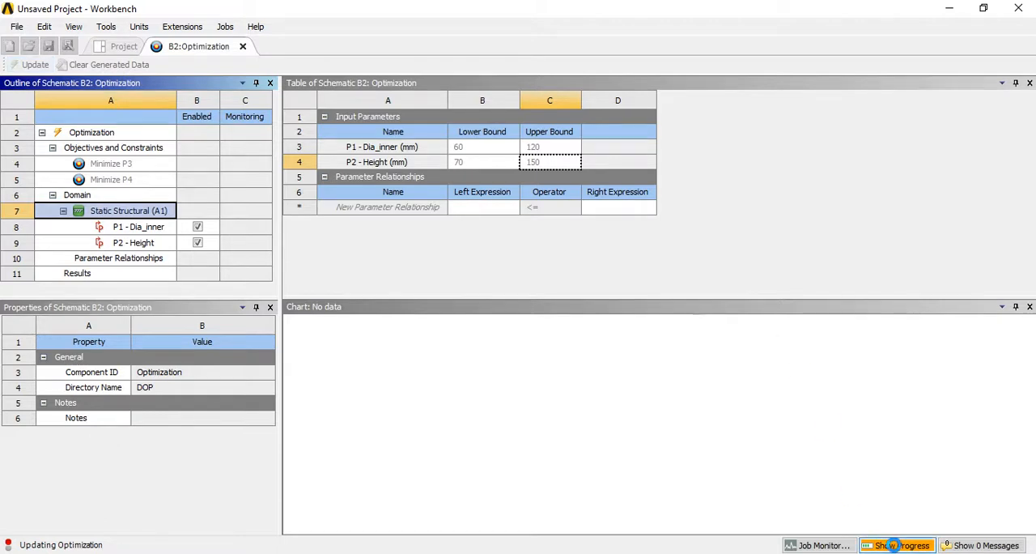
pyautogui.click(894, 544)
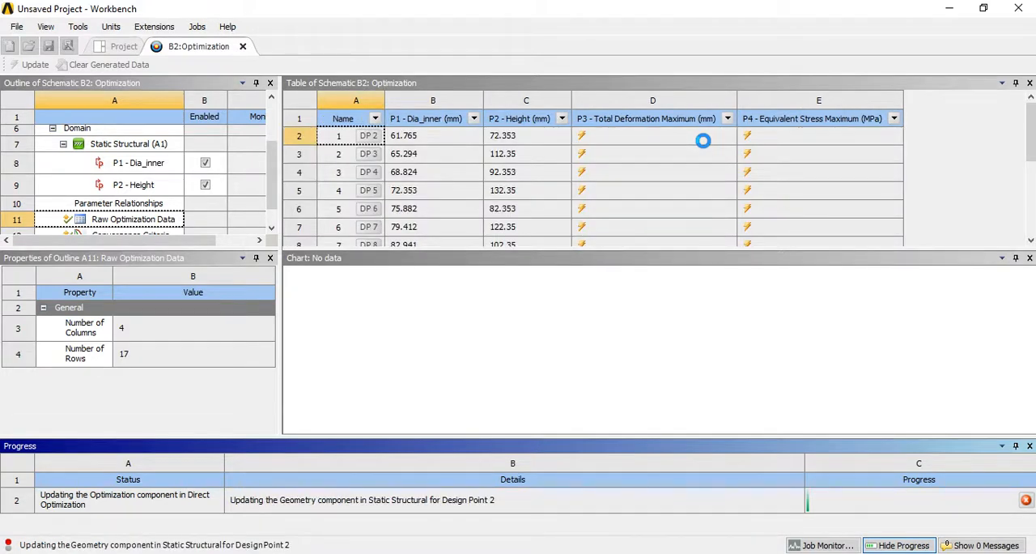
pyautogui.moveTo(1032, 137); pyautogui.dragTo(1032, 204)
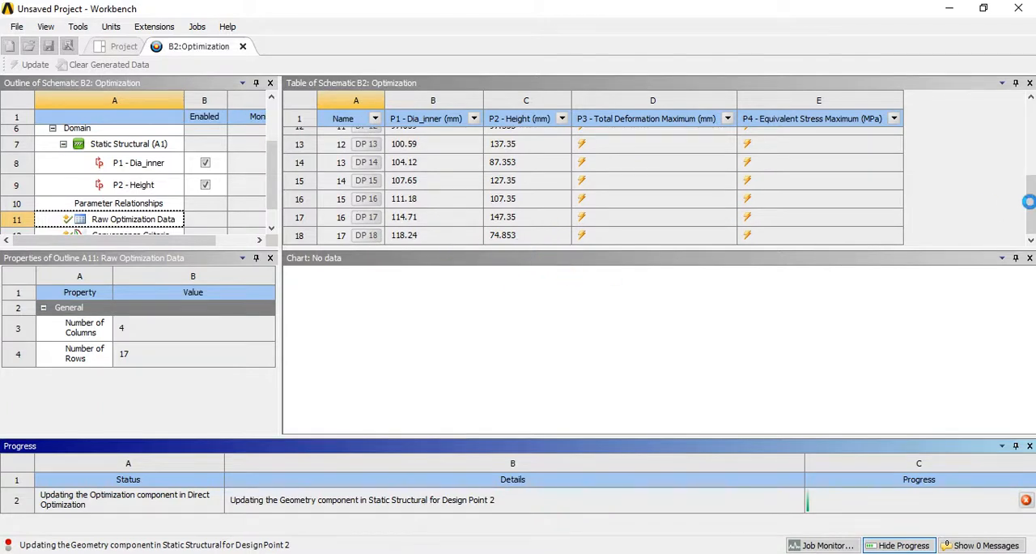
pyautogui.moveTo(1032, 204); pyautogui.dragTo(1033, 97)
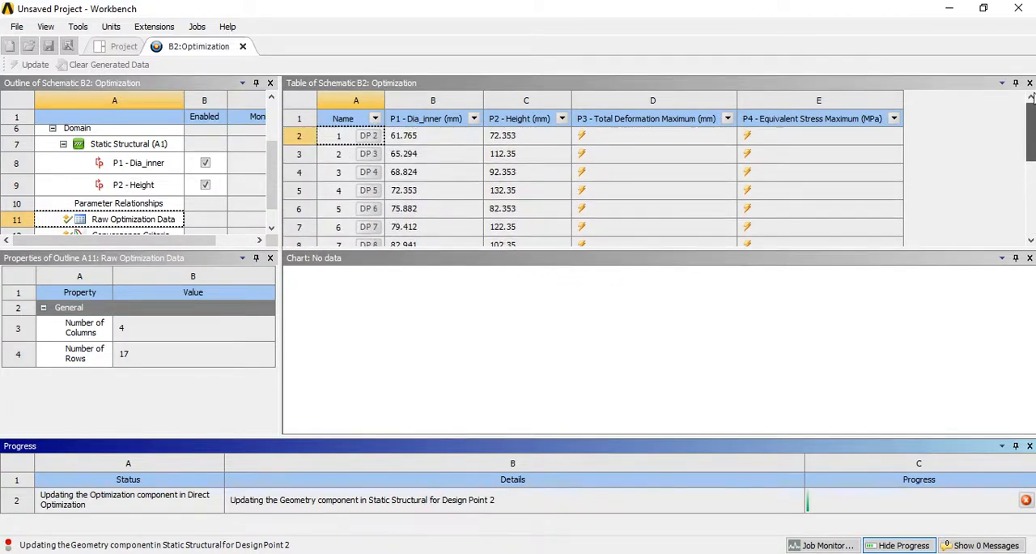
# - Look through the Raw Optimization Data table down to its last design point and back while the optimization update runs
pyautogui.moveTo(1031, 133); pyautogui.dragTo(1030, 205)
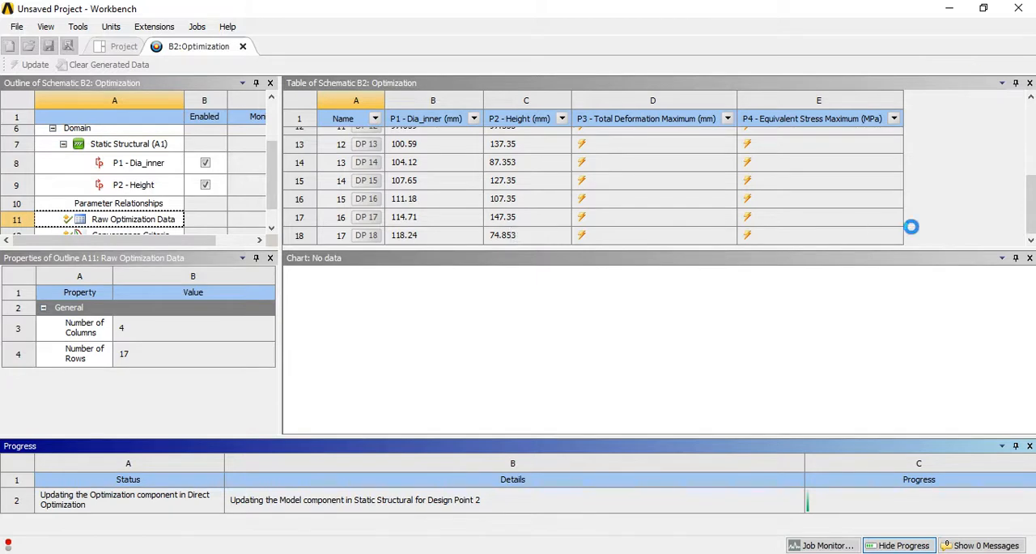
pyautogui.moveTo(1030, 203)
pyautogui.mouseDown()
pyautogui.moveTo(1026, 112)
pyautogui.moveTo(1027, 192)
pyautogui.mouseUp()
pyautogui.rightClick(1029, 241)
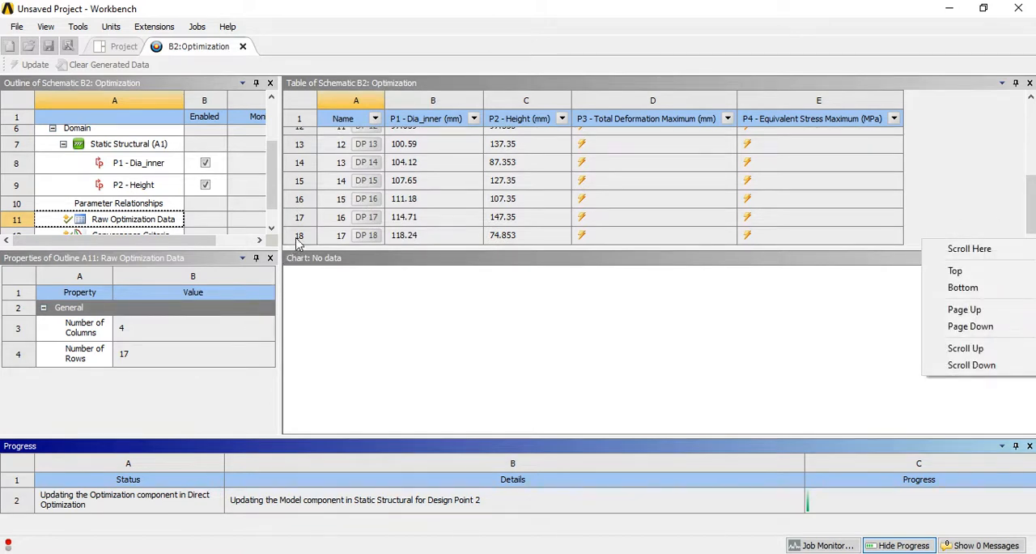
pyautogui.click(1029, 199)
pyautogui.moveTo(1030, 199); pyautogui.dragTo(1031, 102)
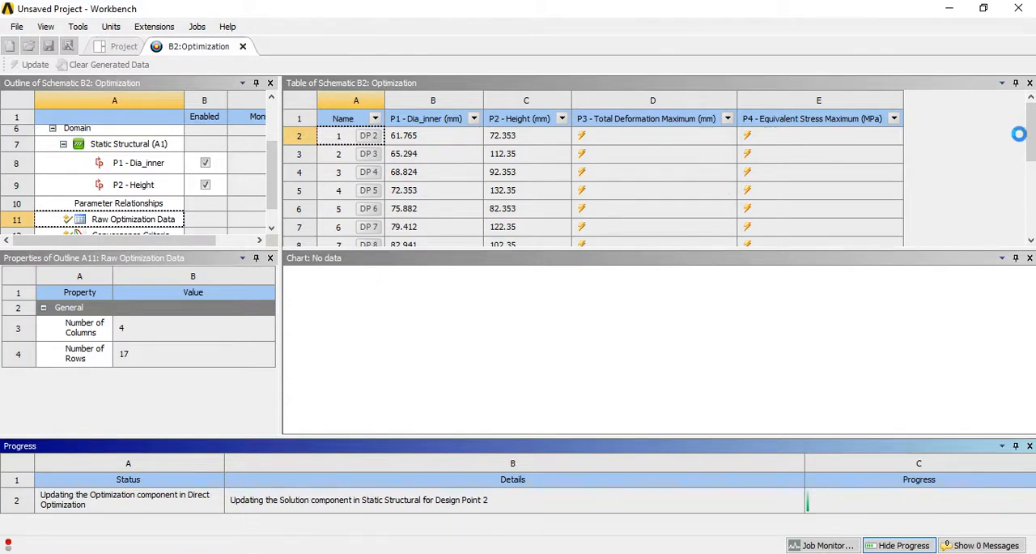
pyautogui.moveTo(1031, 130)
pyautogui.mouseDown()
pyautogui.moveTo(1031, 199)
pyautogui.moveTo(1031, 128)
pyautogui.mouseUp()
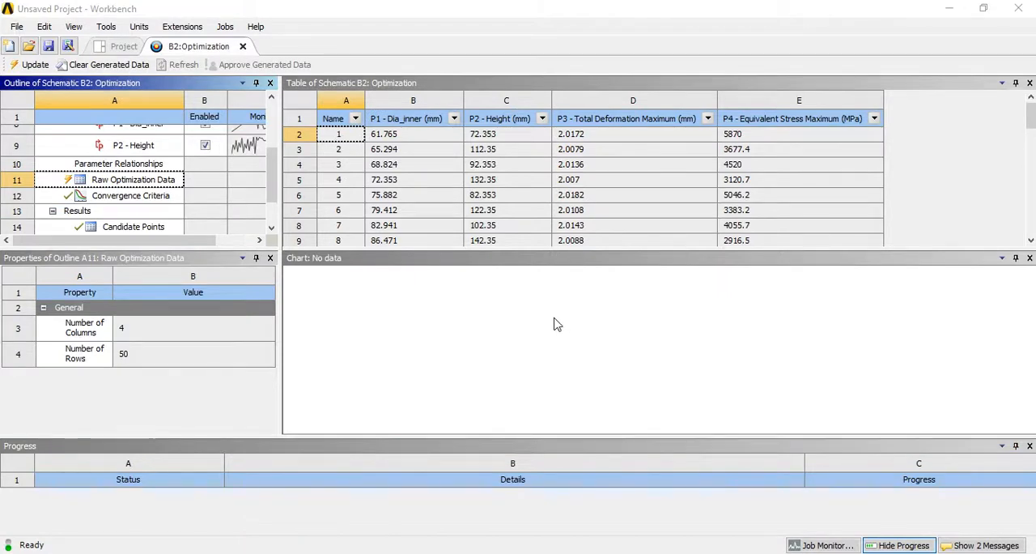
# - Review the solved Total Deformation Maximum and Equivalent Stress Maximum values for all design points in the Raw Optimization Data
pyautogui.scroll(-4, 439, 155)
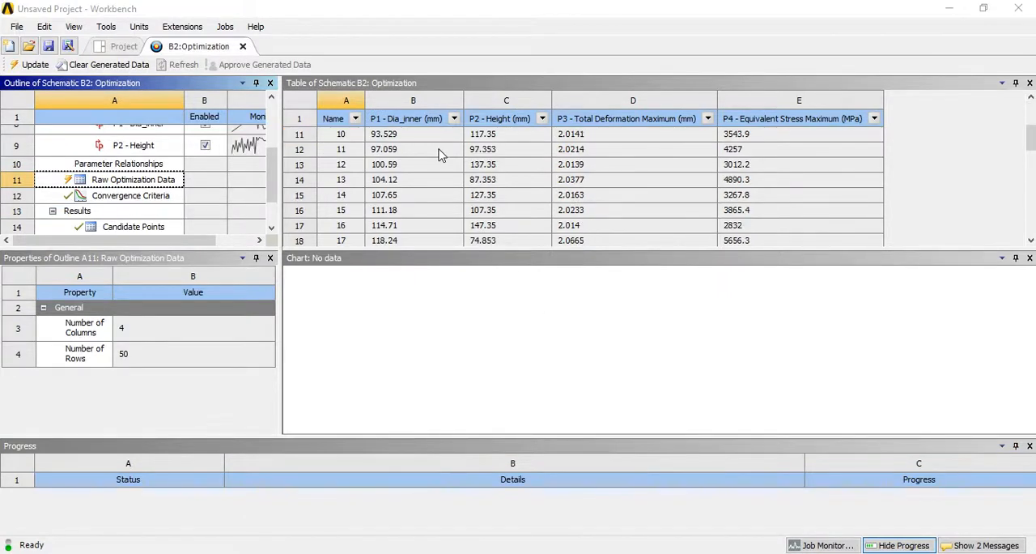
pyautogui.scroll(-1, 439, 155)
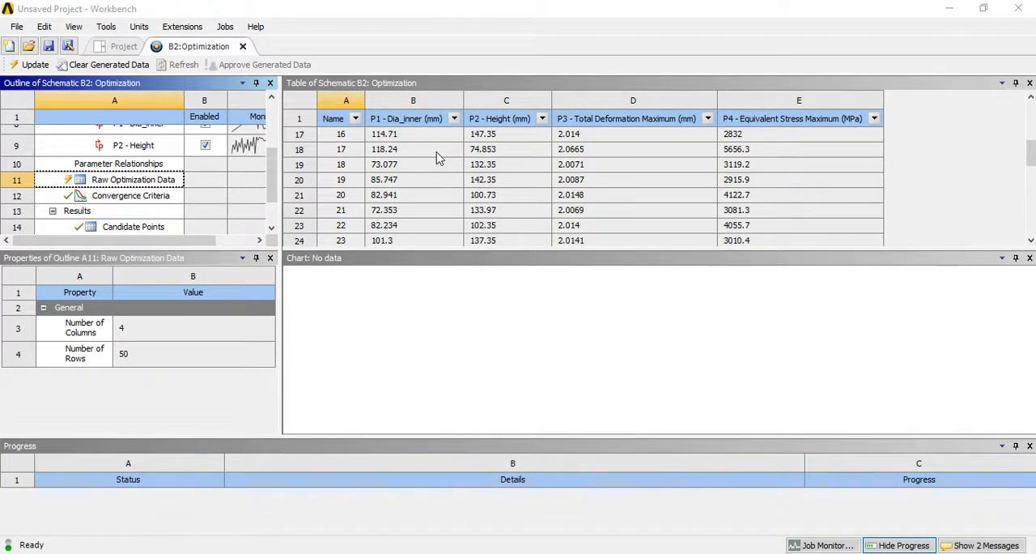
pyautogui.scroll(2, 437, 158)
pyautogui.scroll(-9, 437, 158)
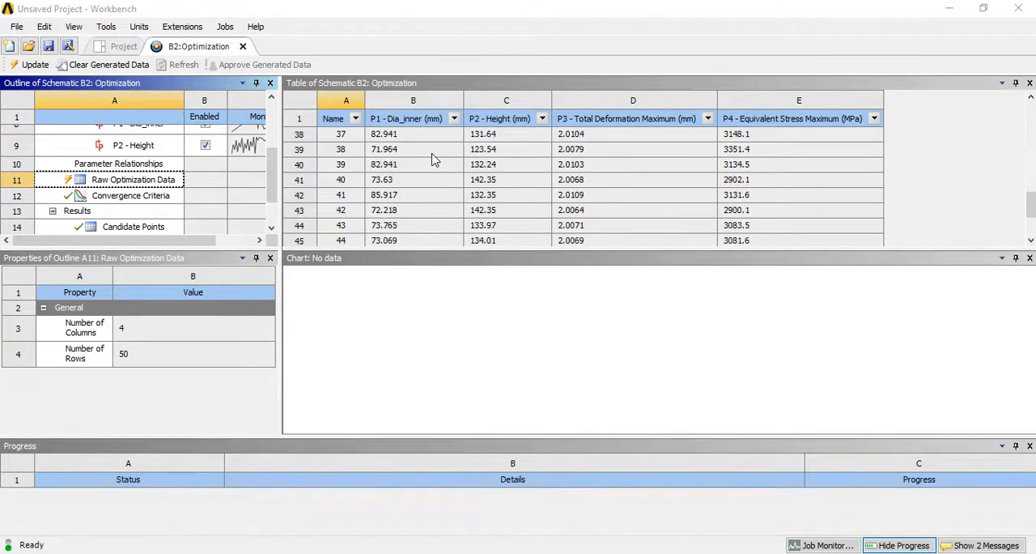
pyautogui.scroll(12, 522, 196)
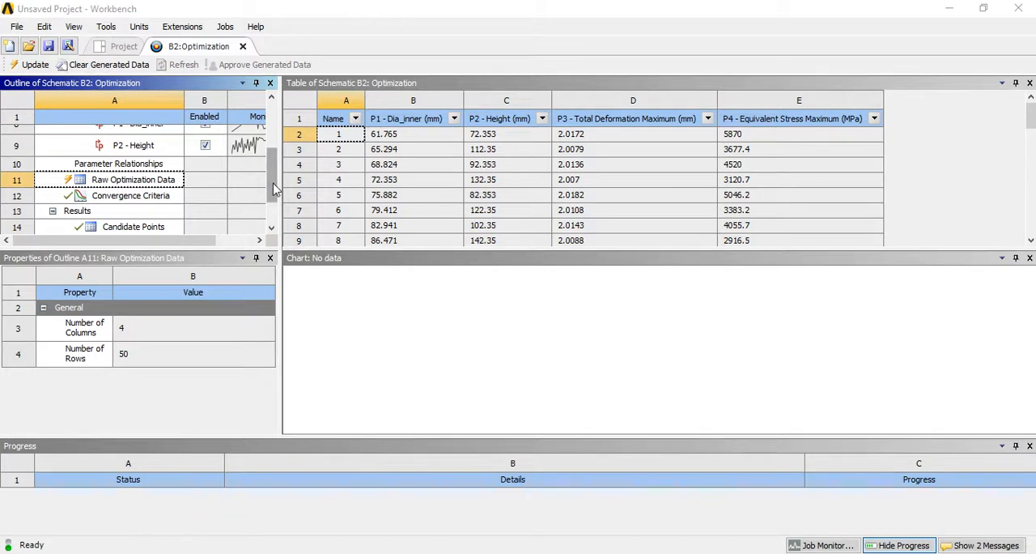
# - Examine the history chart of the Minimize P3 objective and return to the Raw Optimization Data table
pyautogui.moveTo(270, 186); pyautogui.dragTo(270, 134)
pyautogui.click(137, 134)
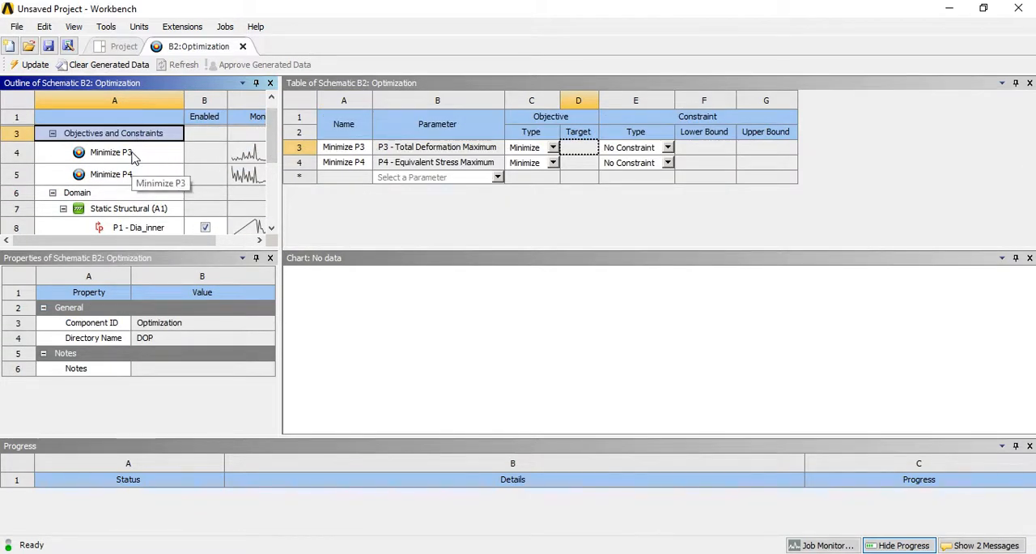
pyautogui.click(128, 159)
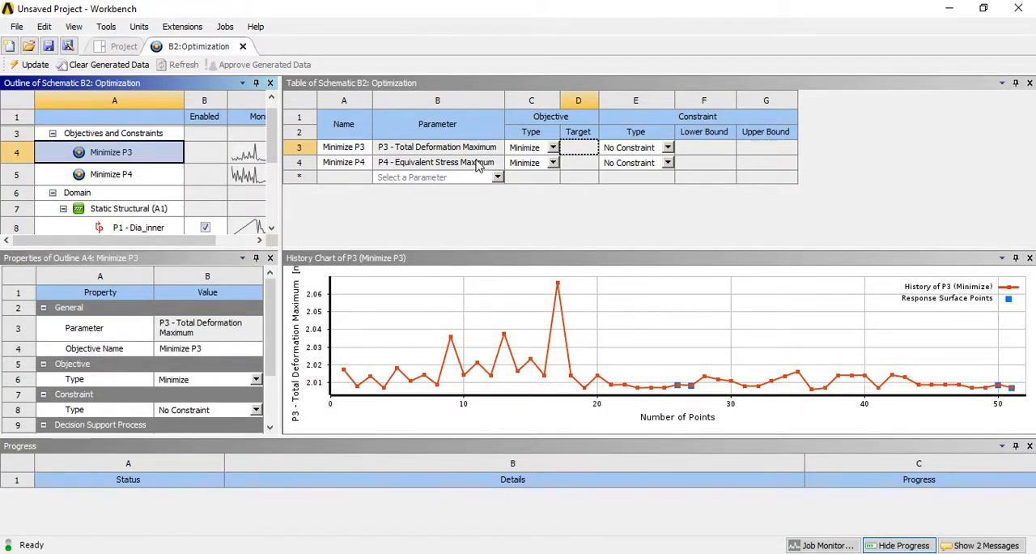
pyautogui.scroll(-3, 272, 146)
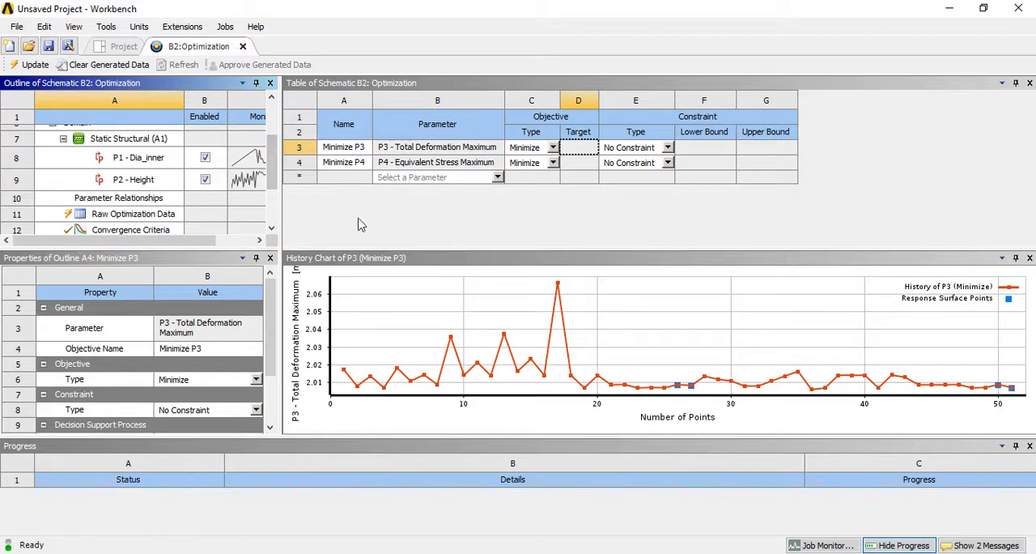
pyautogui.click(136, 215)
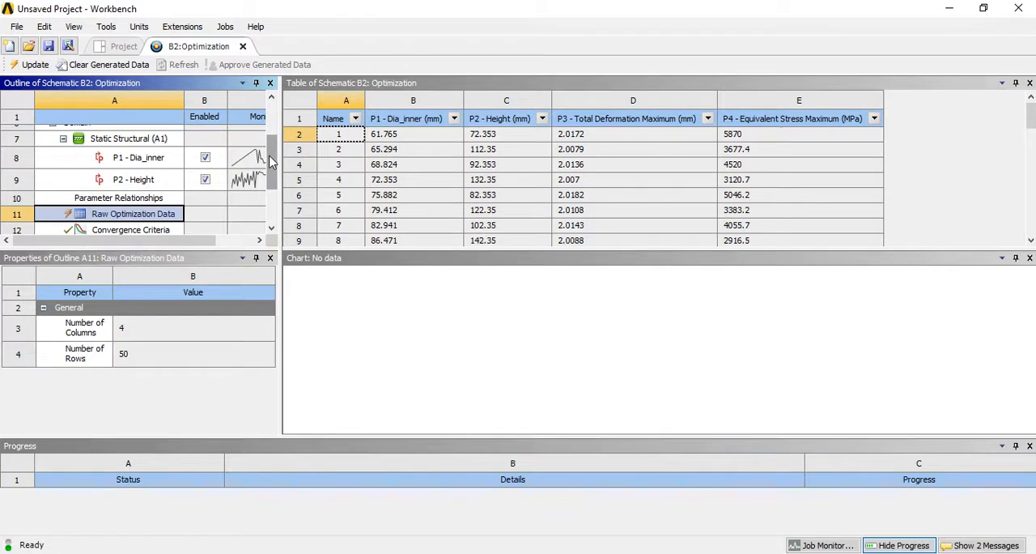
# - Inspect the Convergence Criteria chart and compare the dimensions, deformation and stress of the Candidate Points
pyautogui.moveTo(271, 160); pyautogui.dragTo(276, 185)
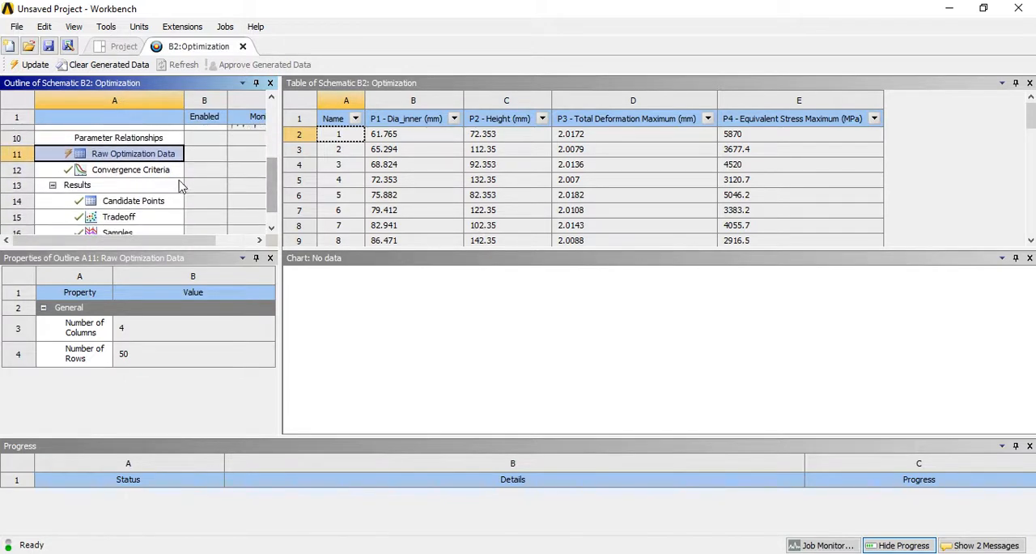
pyautogui.click(132, 172)
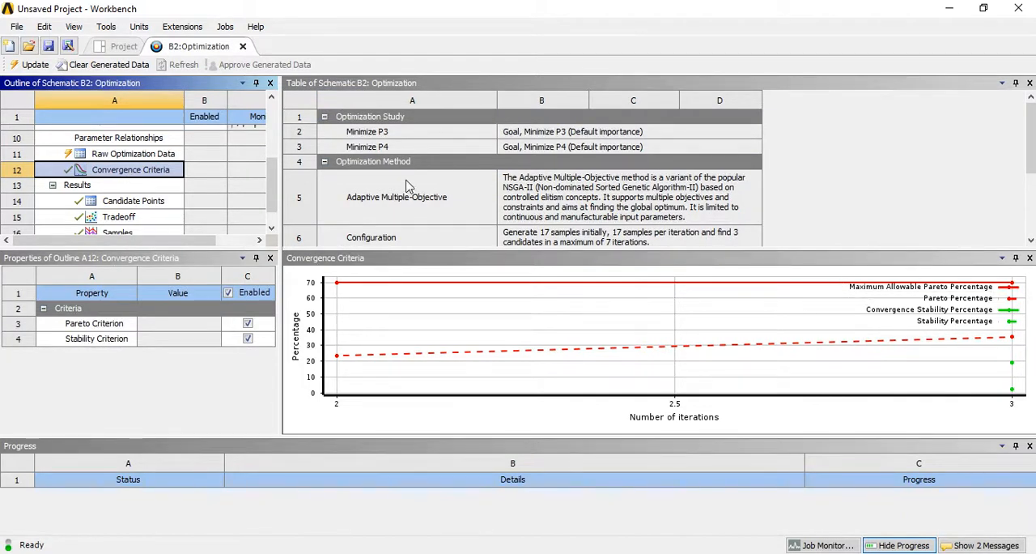
pyautogui.click(127, 202)
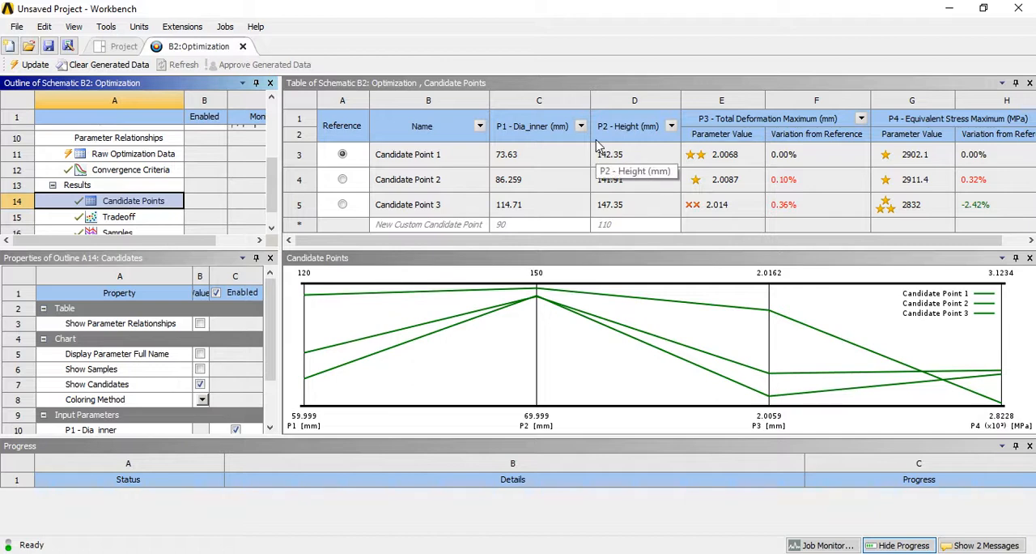
pyautogui.click(519, 152)
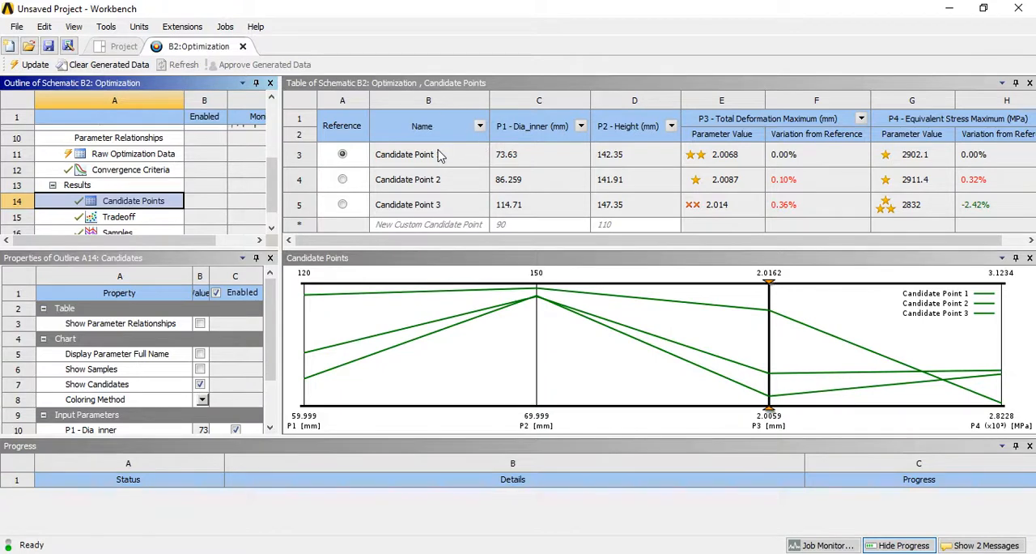
# - Examine the Tradeoff, Samples and Sensitivities charts of the optimization results and return to the Candidate Points
pyautogui.moveTo(273, 182); pyautogui.dragTo(272, 210)
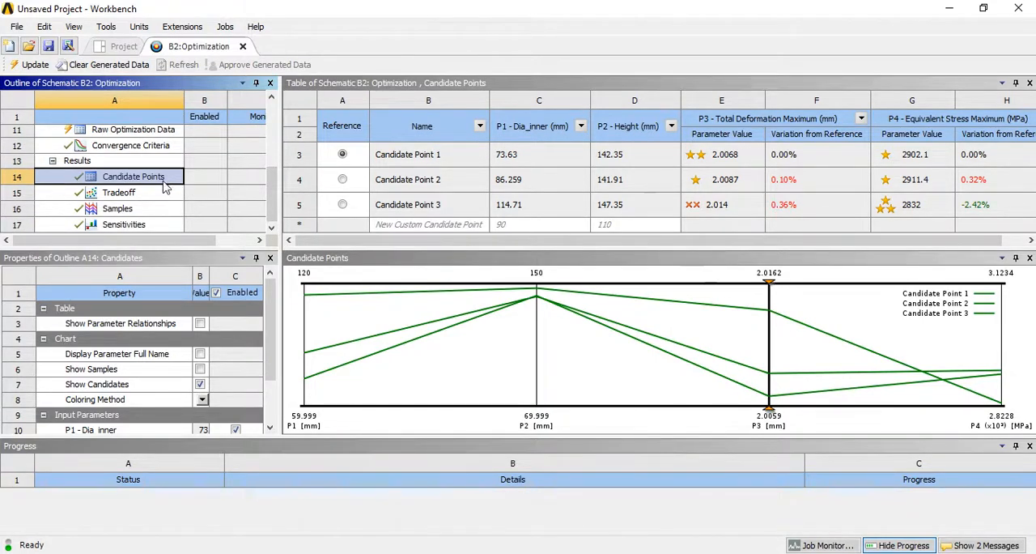
pyautogui.click(119, 193)
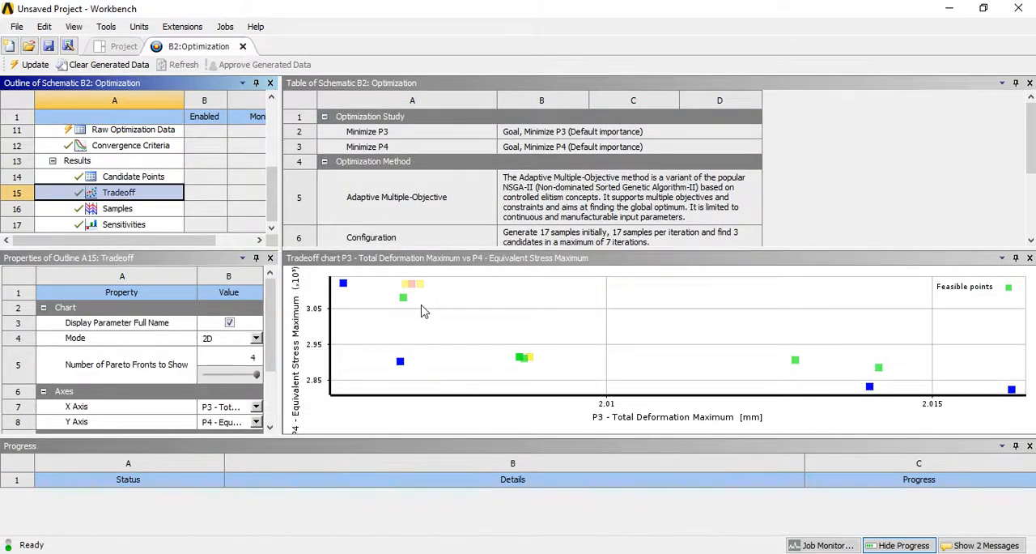
pyautogui.click(146, 209)
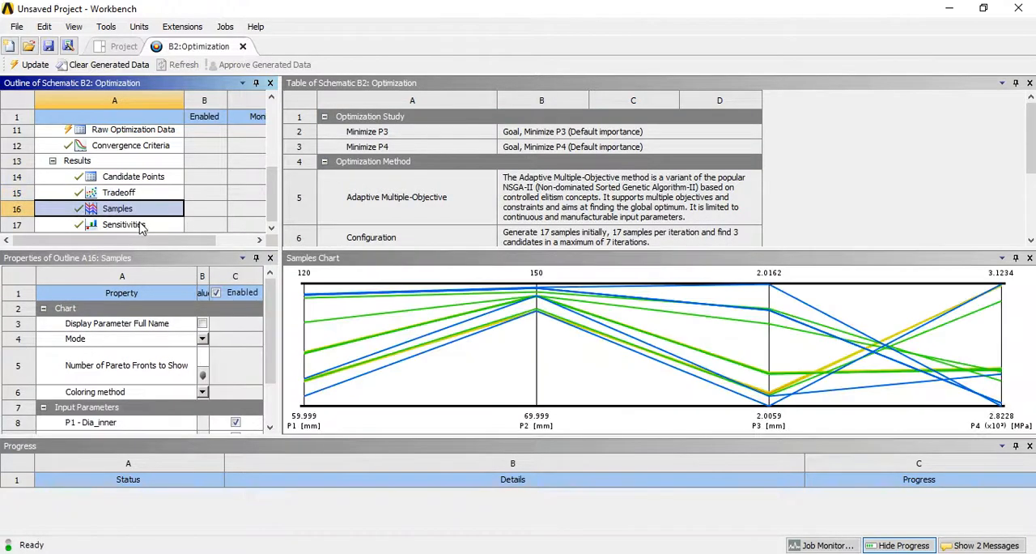
pyautogui.click(139, 224)
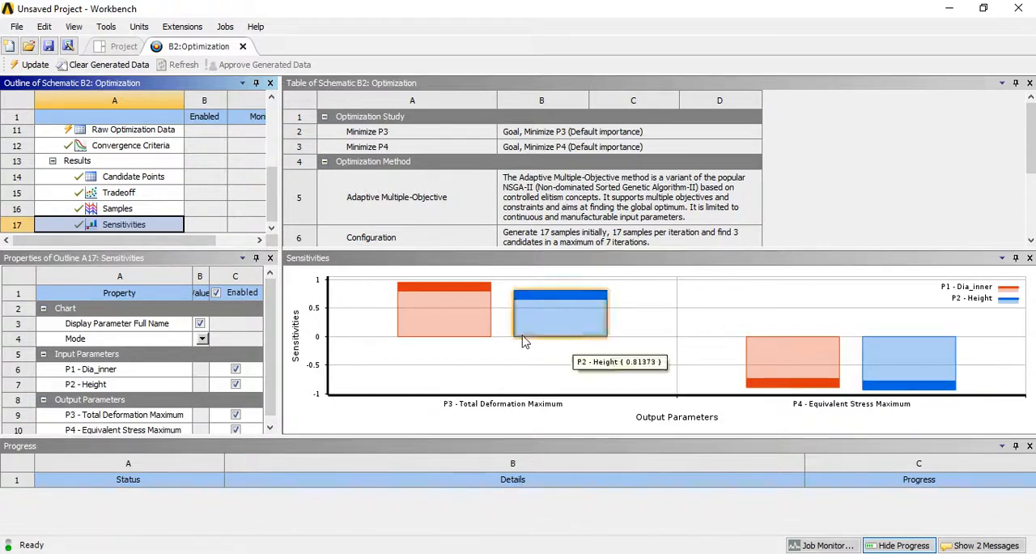
pyautogui.click(130, 194)
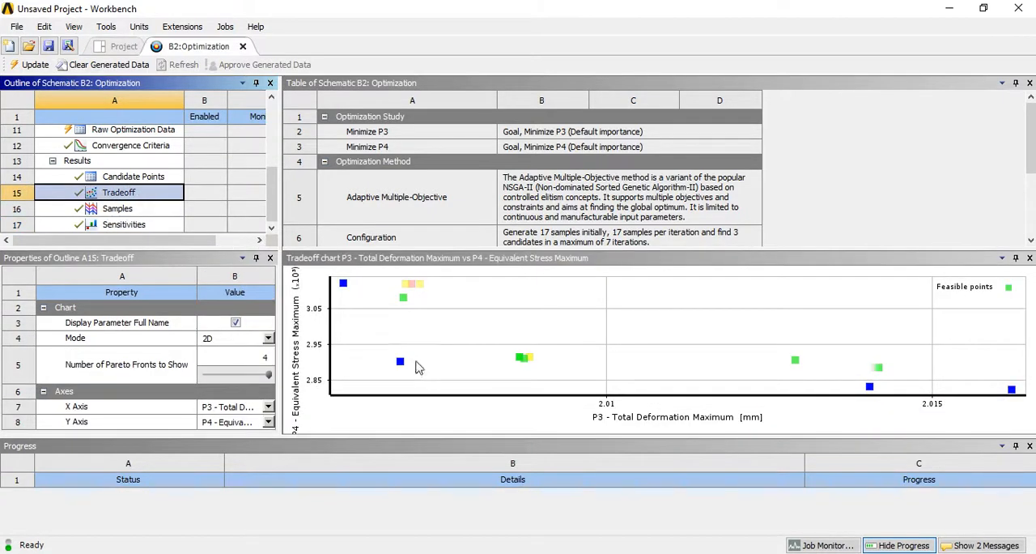
pyautogui.click(156, 178)
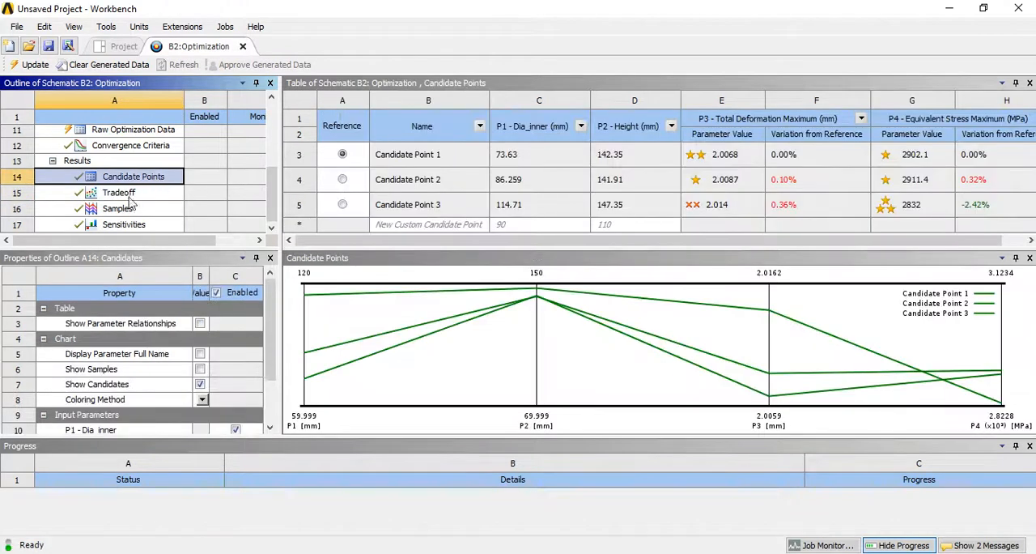